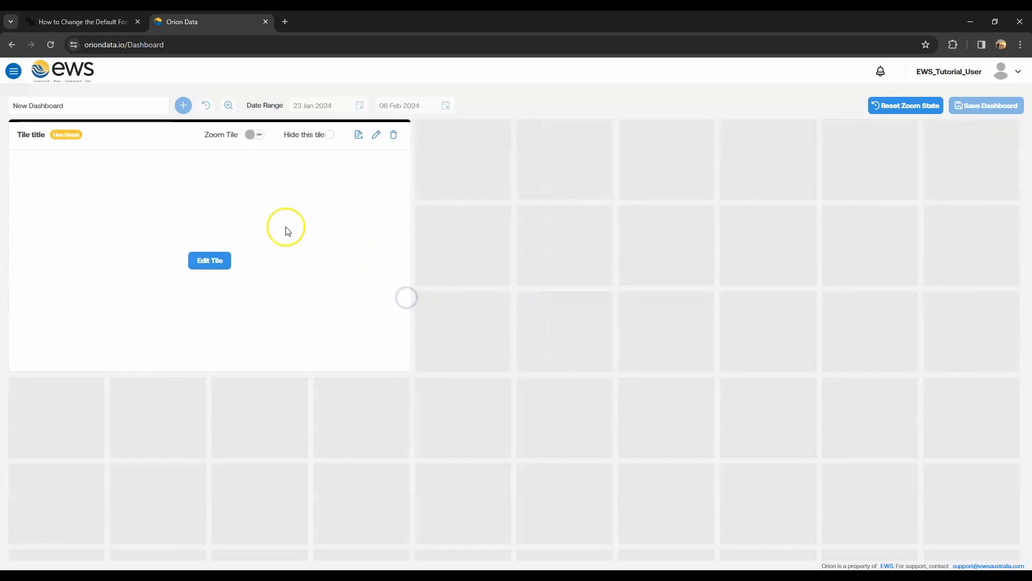
- Name the empty line graph tile Radar Level and select Hawk Radar Test as its series device
left_click(210, 261)
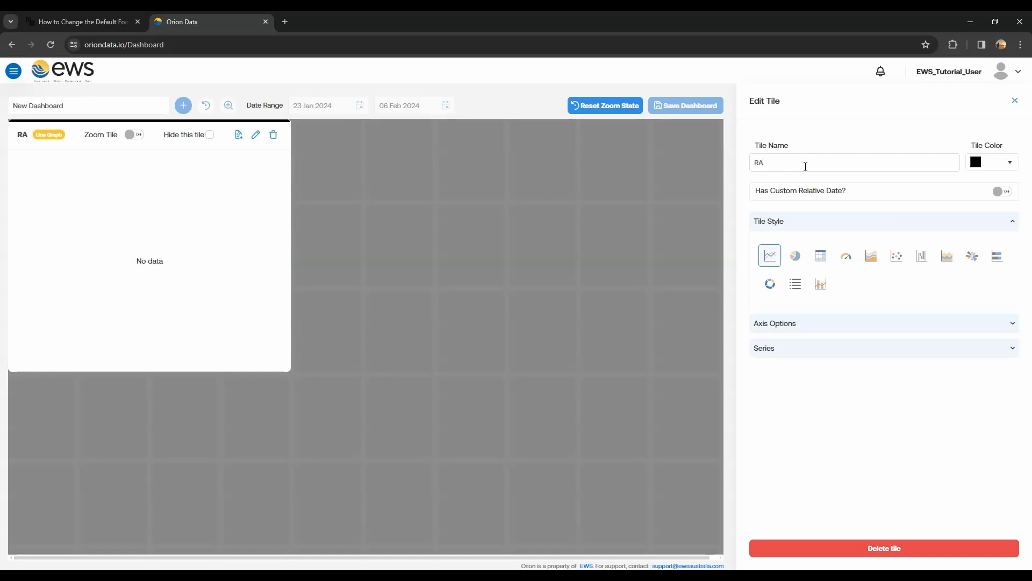
type("Level")
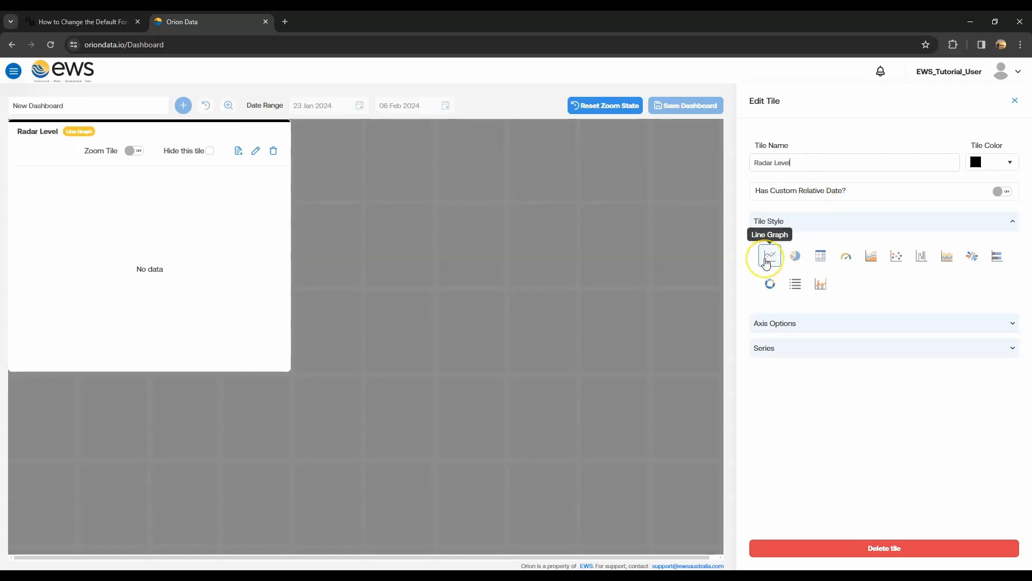
left_click(823, 345)
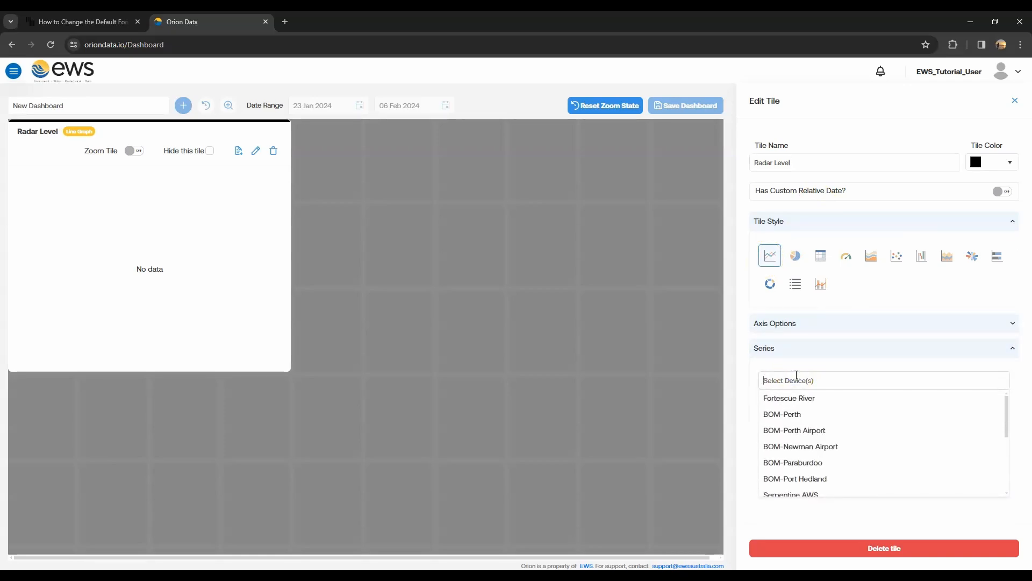
type("hawk")
left_click(808, 398)
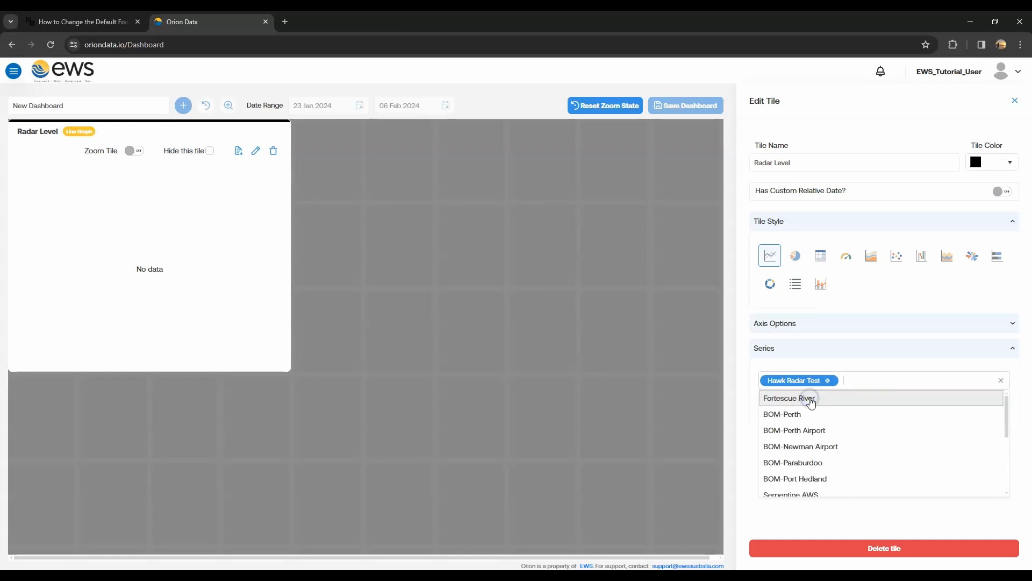
left_click(750, 423)
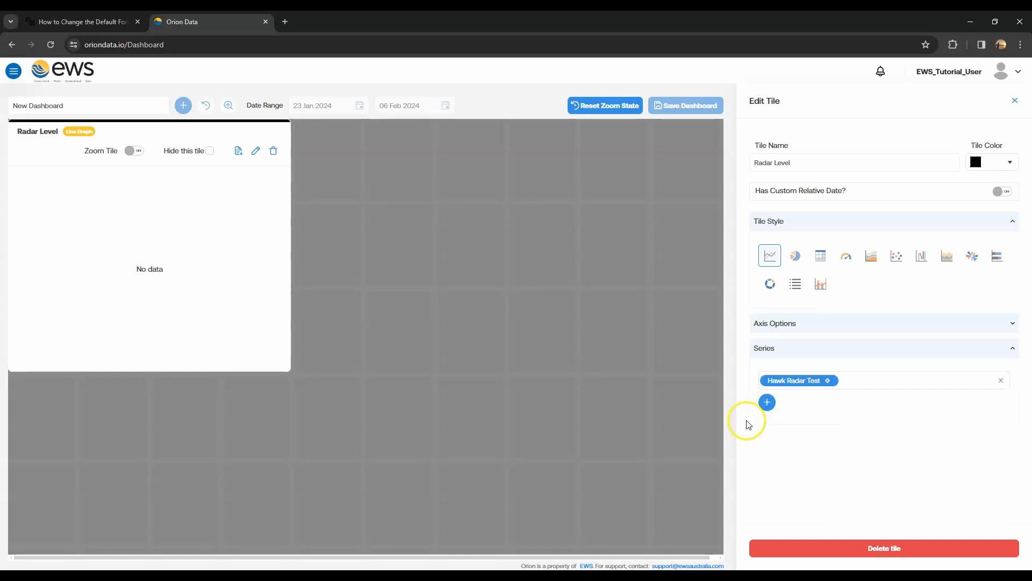
- Add the Hawk Radar Test - Water Level series to the Radar Level tile
left_click(768, 404)
left_click(846, 406)
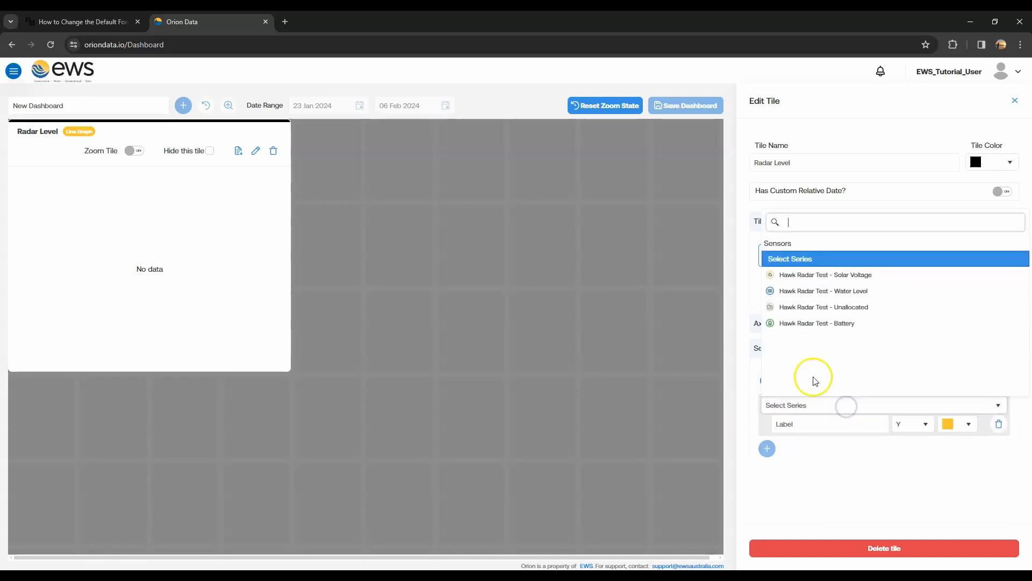
left_click(845, 291)
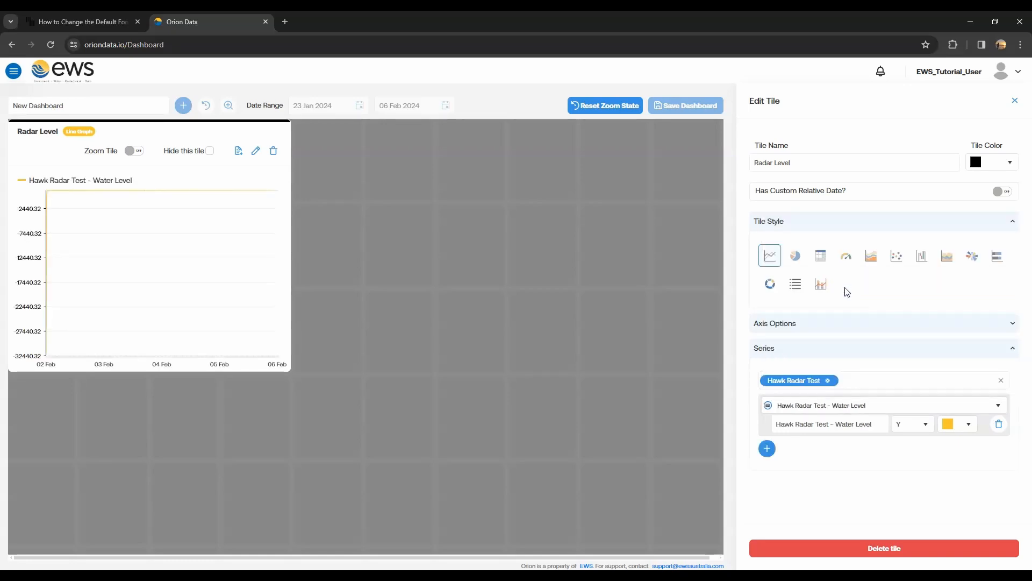
- Give the tile a custom relative date of the last 3 days and rename it Radar Level Past 3 Days
left_click(999, 193)
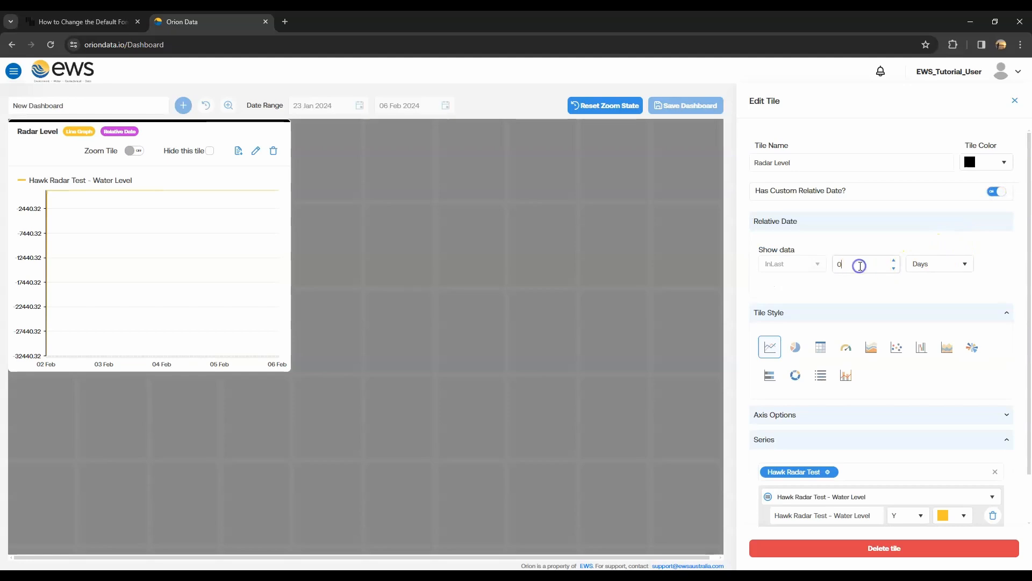
left_click(849, 168)
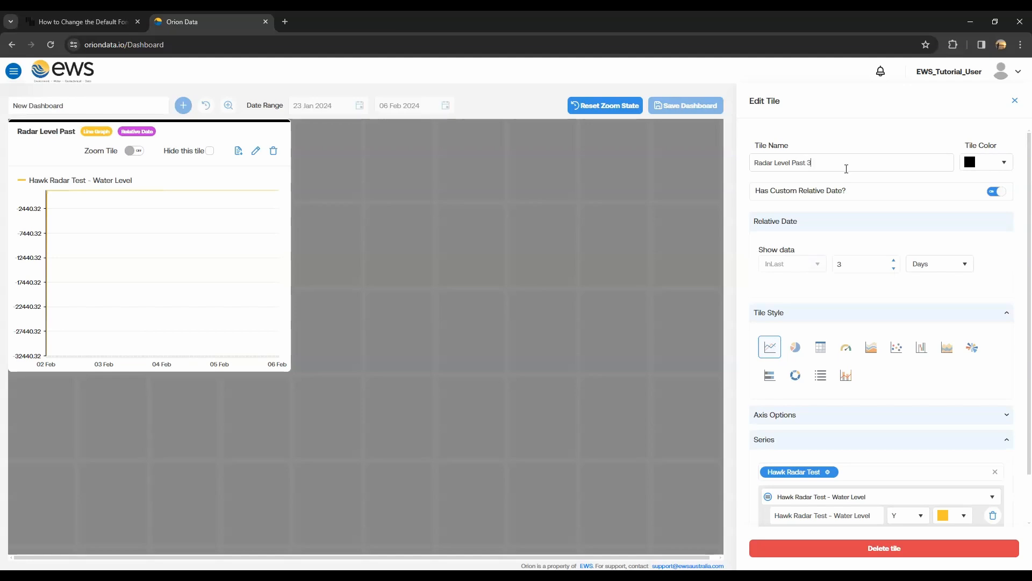
type("s")
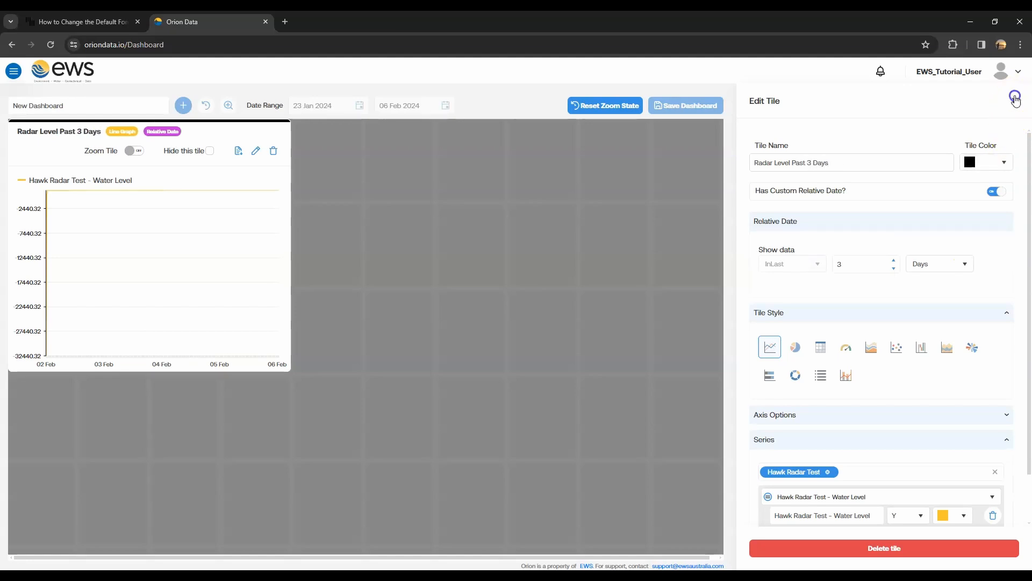
left_click(1015, 99)
- Save the dashboard and reopen it for editing
mouse_move(78, 213)
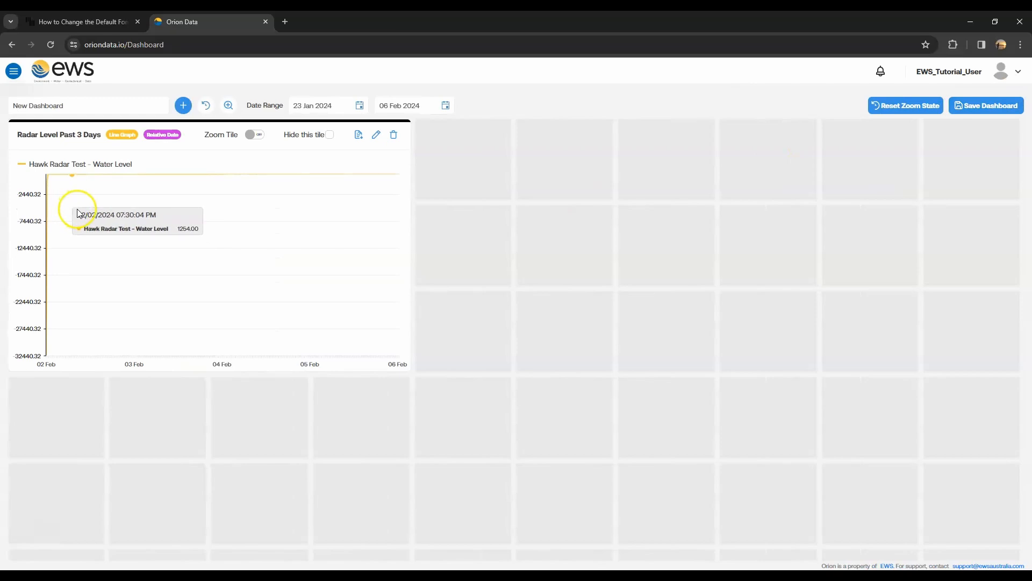
left_click(1006, 115)
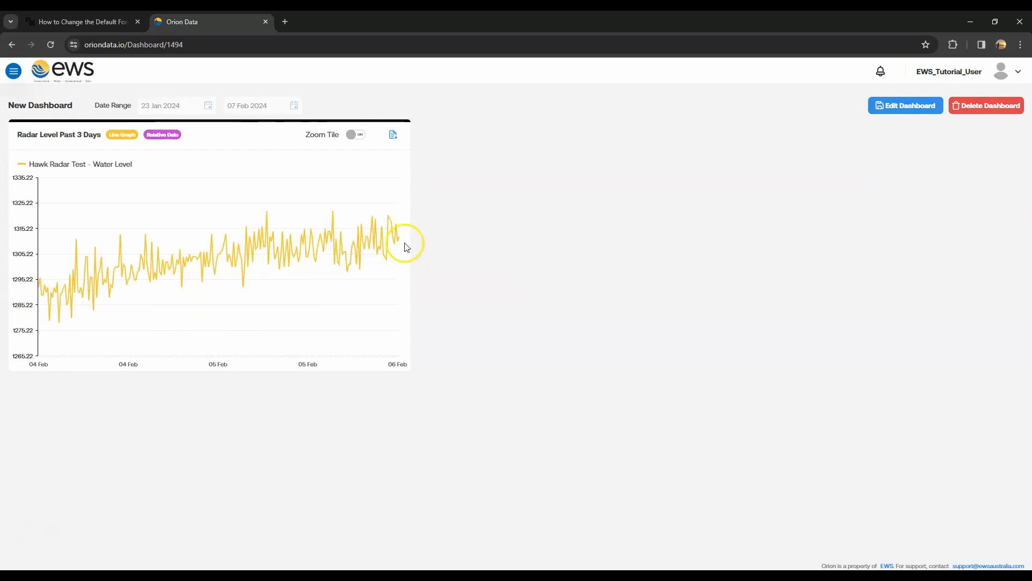
left_click(906, 106)
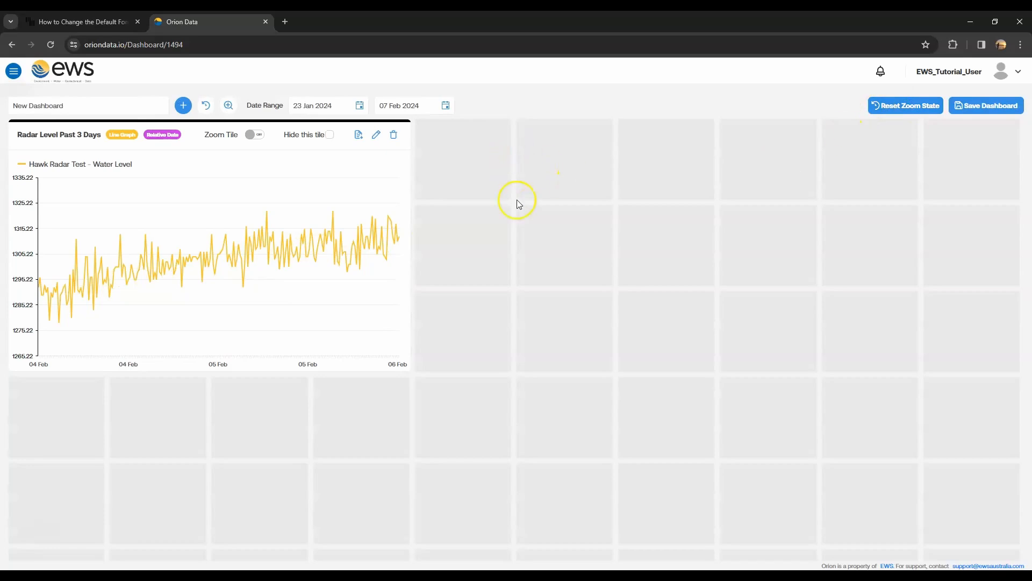
- Add a second tile beside the Radar Level tile, filling the remaining width at the same three-row height
left_click(184, 104)
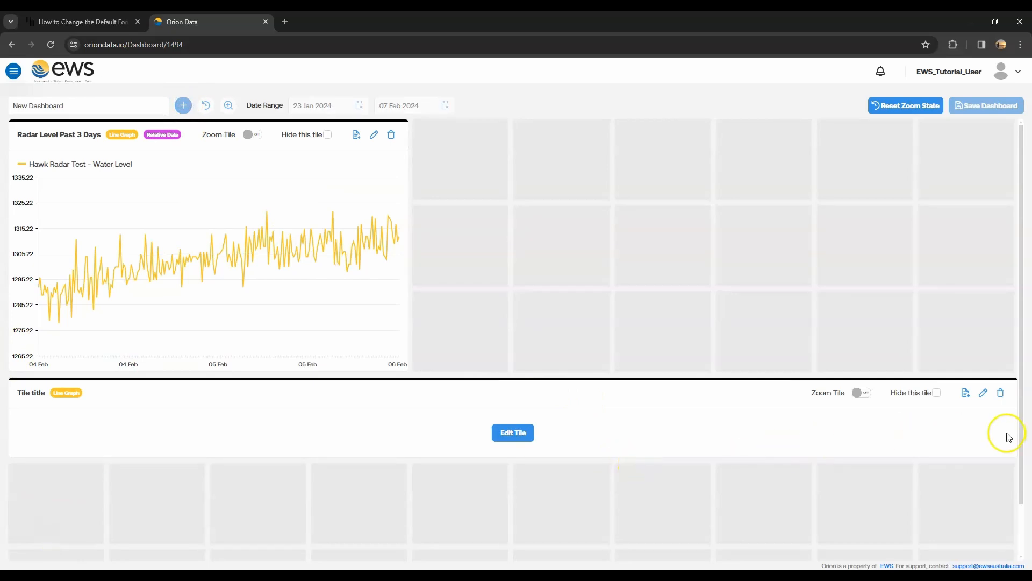
left_click_drag(1014, 430, 584, 440)
left_click_drag(741, 211, 724, 369)
- Name the second tile Level Vs Rainfall and select the Fortescue River and BOM-Newman Airport devices for its series
left_click(720, 262)
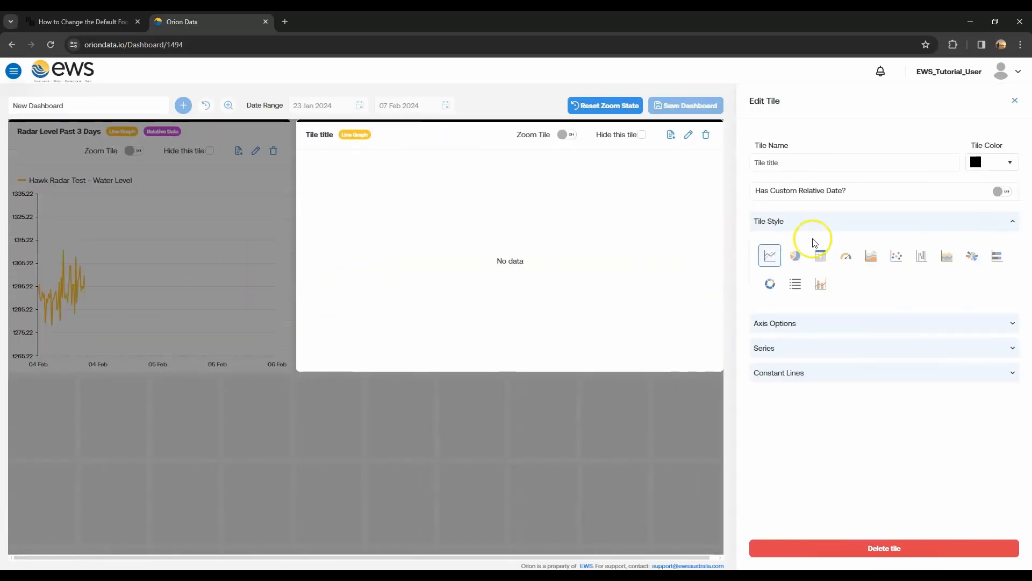
left_click(817, 165)
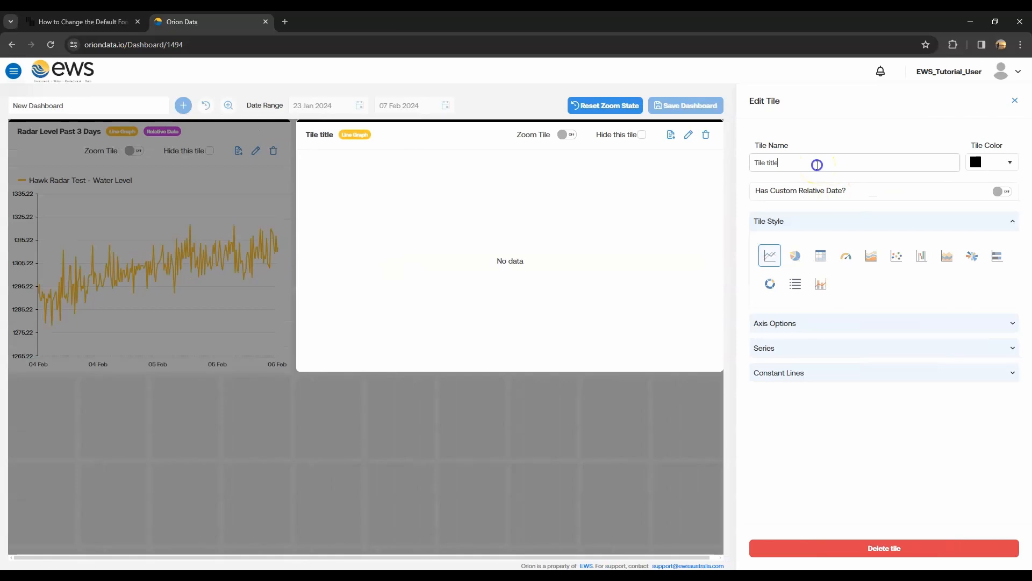
type("Level Vs Rainfall")
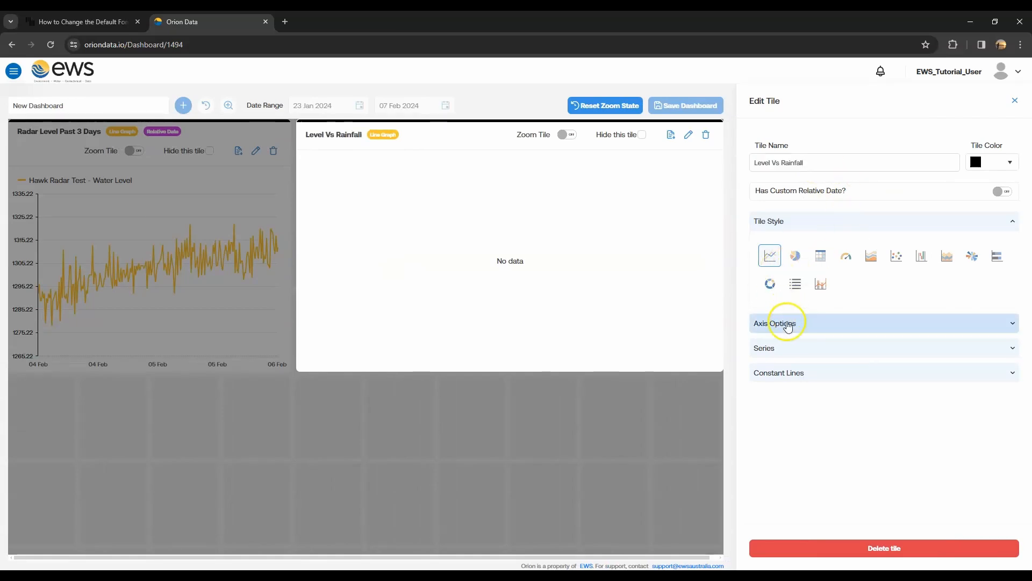
left_click(811, 355)
left_click(823, 378)
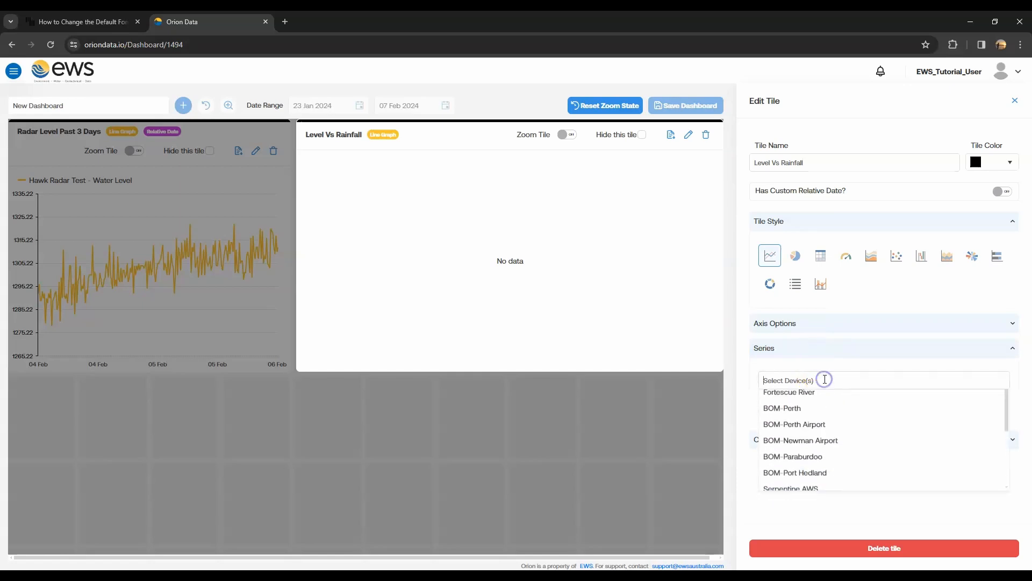
left_click(814, 399)
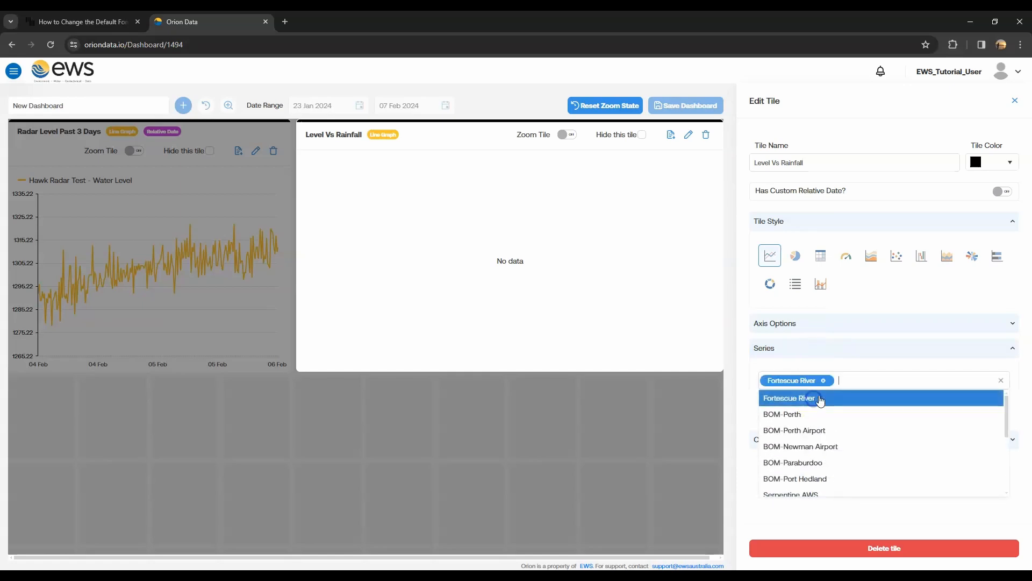
left_click(825, 446)
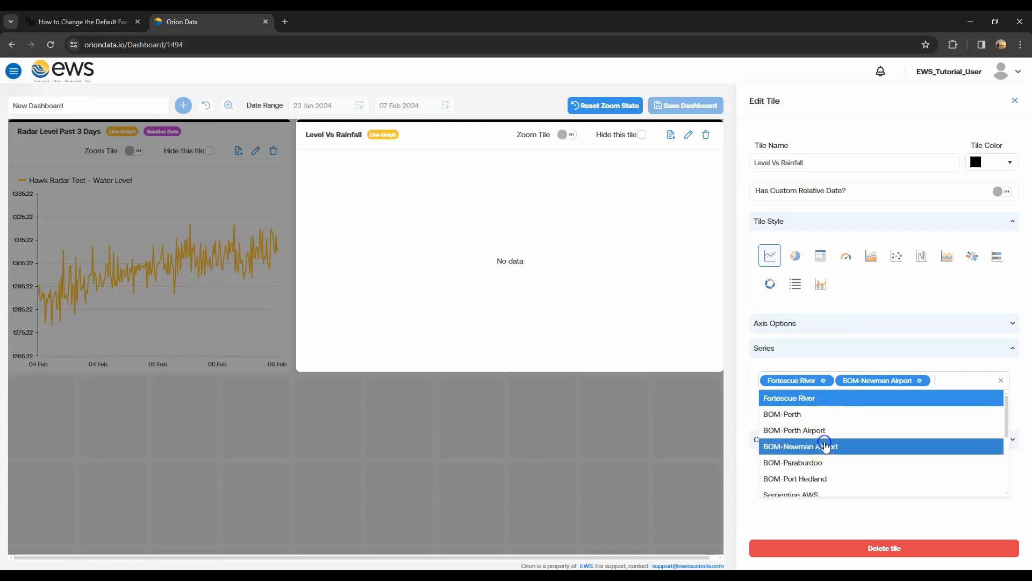
left_click(739, 402)
- Add the Fortescue River - Water Level series on axis Y and the BOM-Newman Airport - Rainfall series on axis Y2
left_click(768, 403)
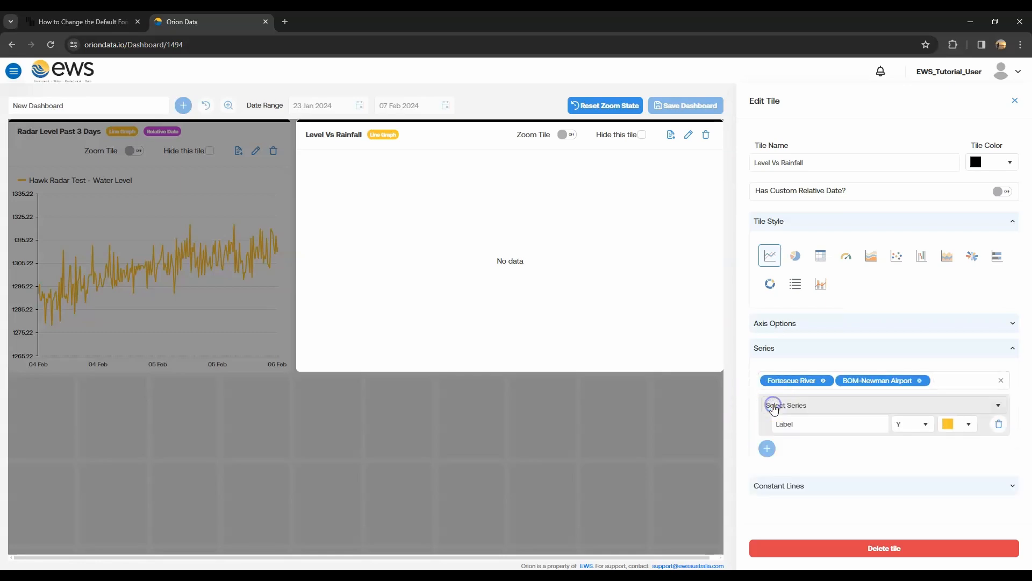
left_click(871, 407)
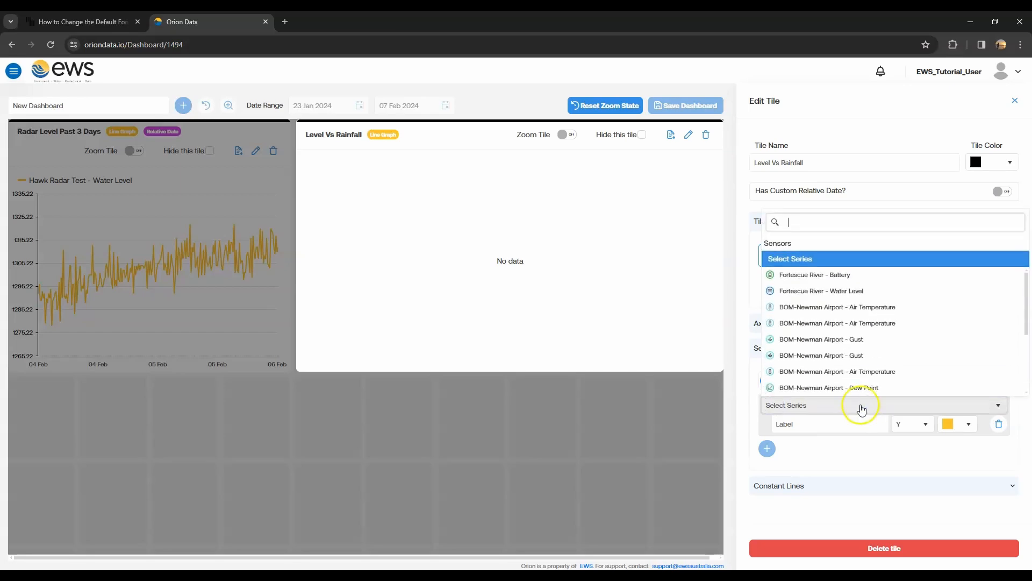
left_click(853, 295)
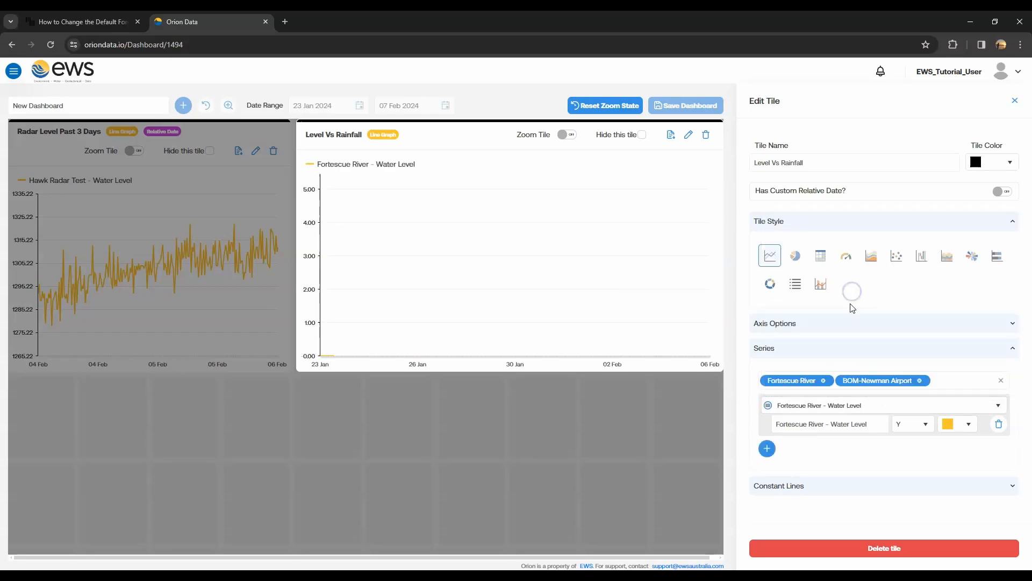
left_click(768, 448)
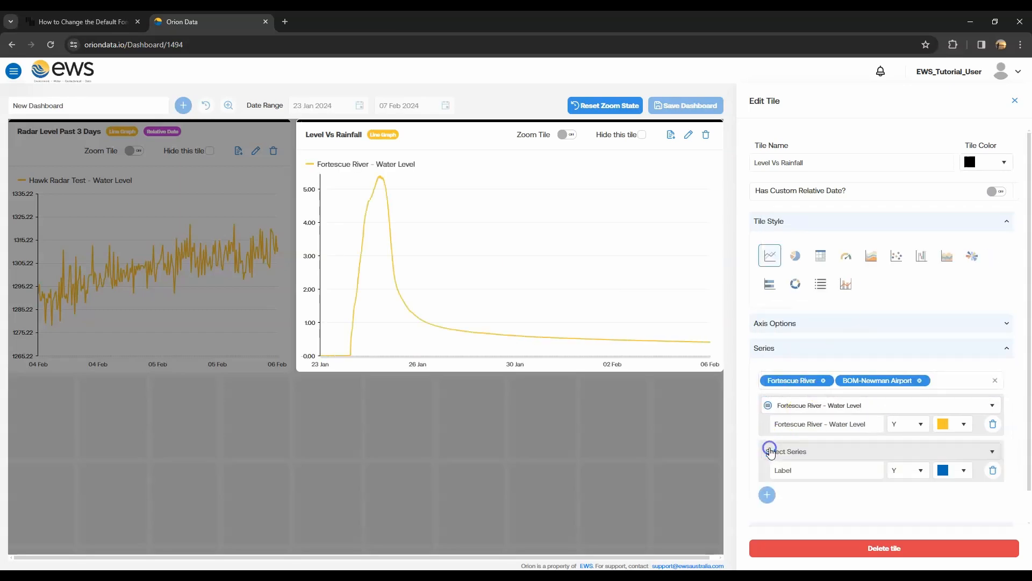
left_click(905, 457)
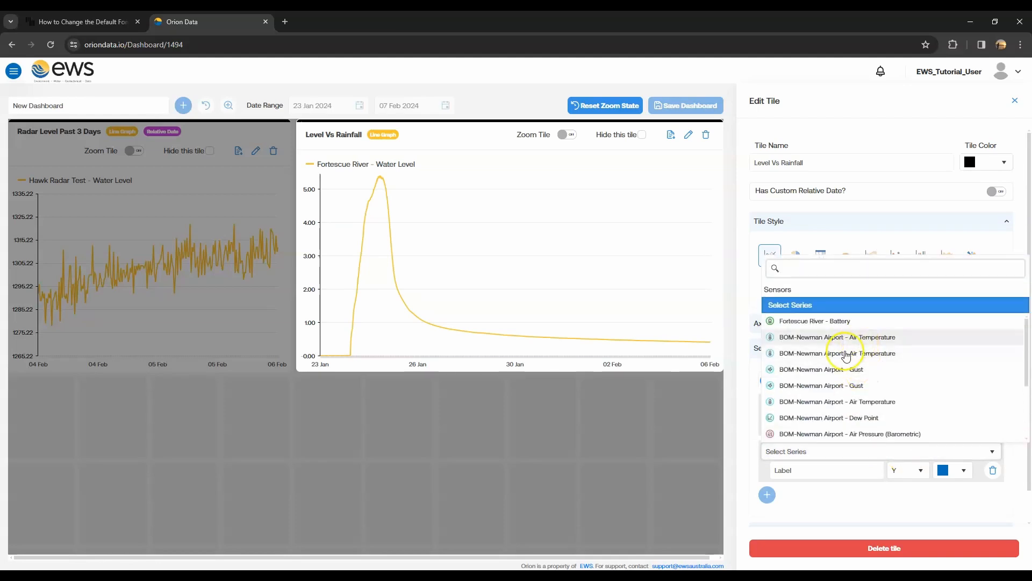
scroll(863, 362, "down", 3)
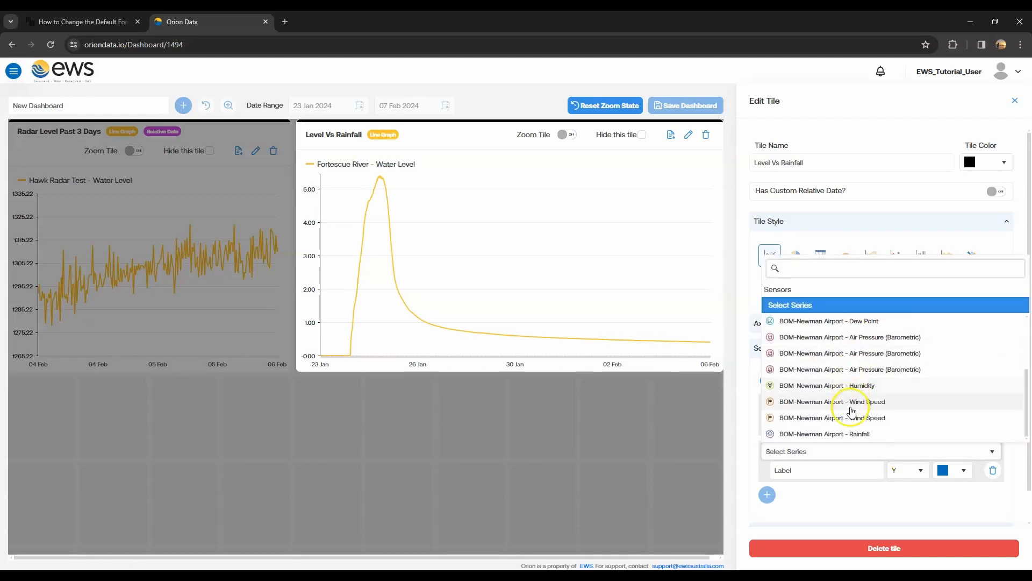
left_click(840, 434)
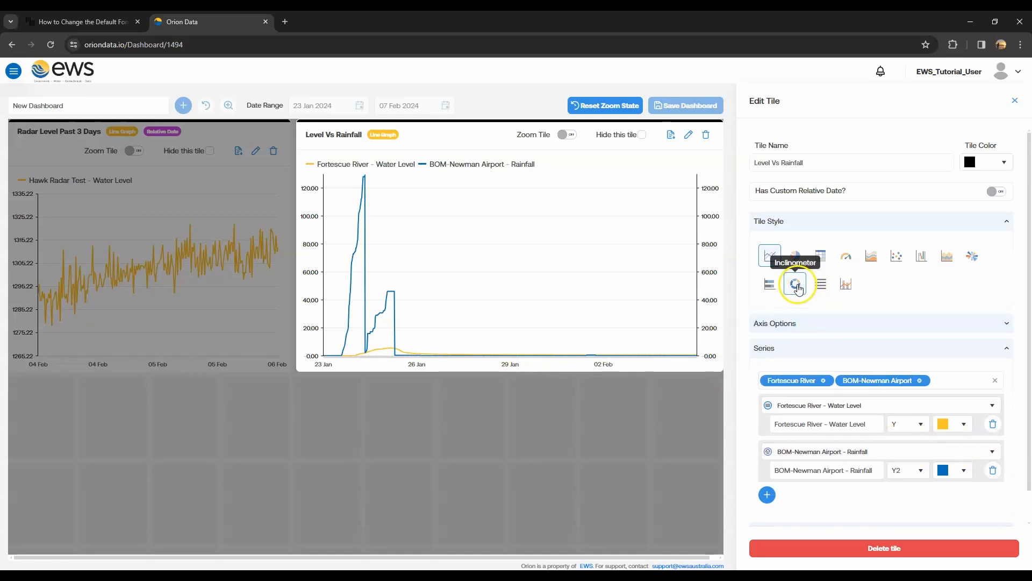
- Change the Level Vs Rainfall tile to the Combo style, show the rainfall series as bars, and finish editing the tile
left_click(842, 289)
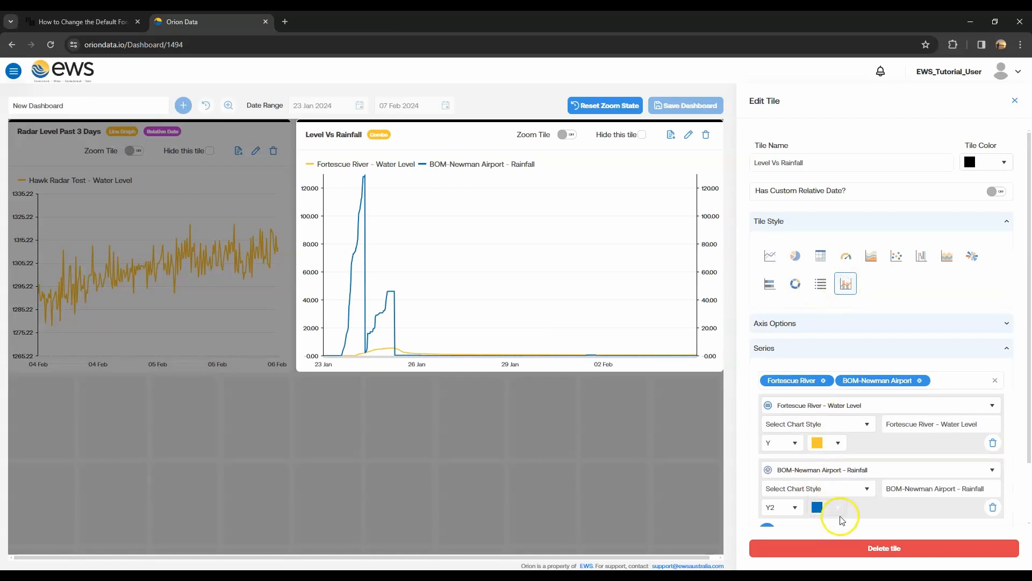
scroll(843, 520, "down", 1)
left_click(866, 434)
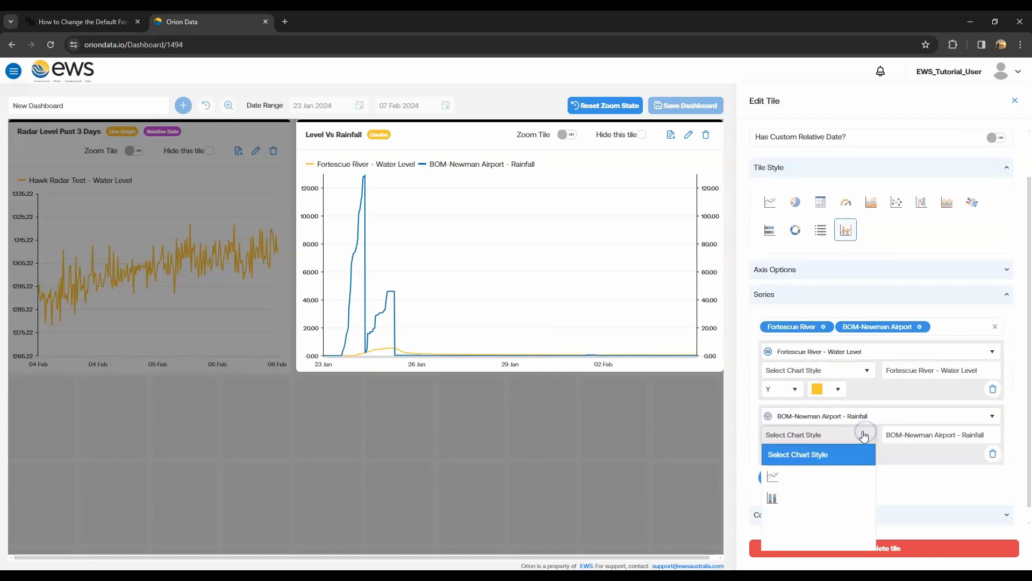
left_click(787, 497)
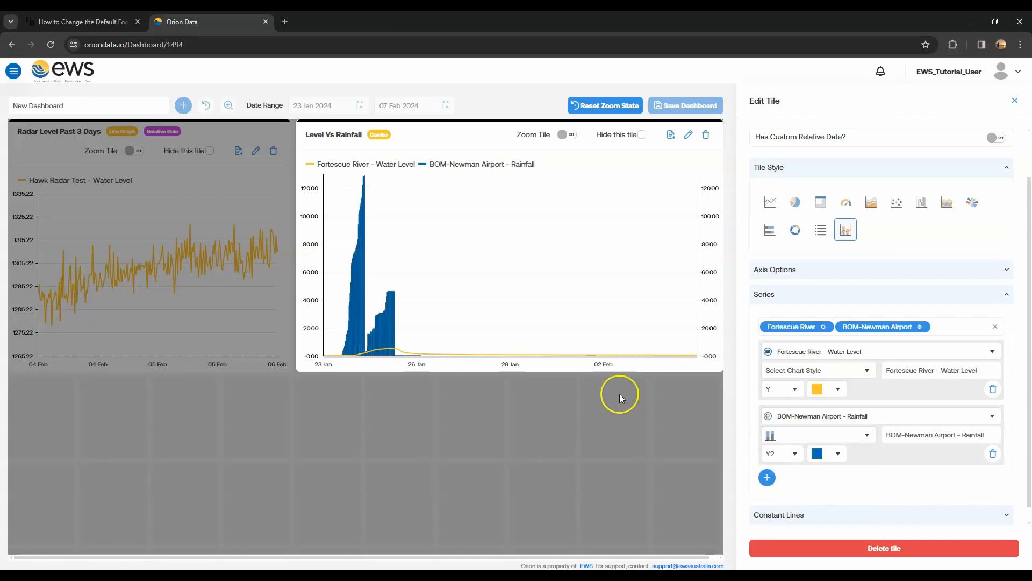
left_click(368, 209)
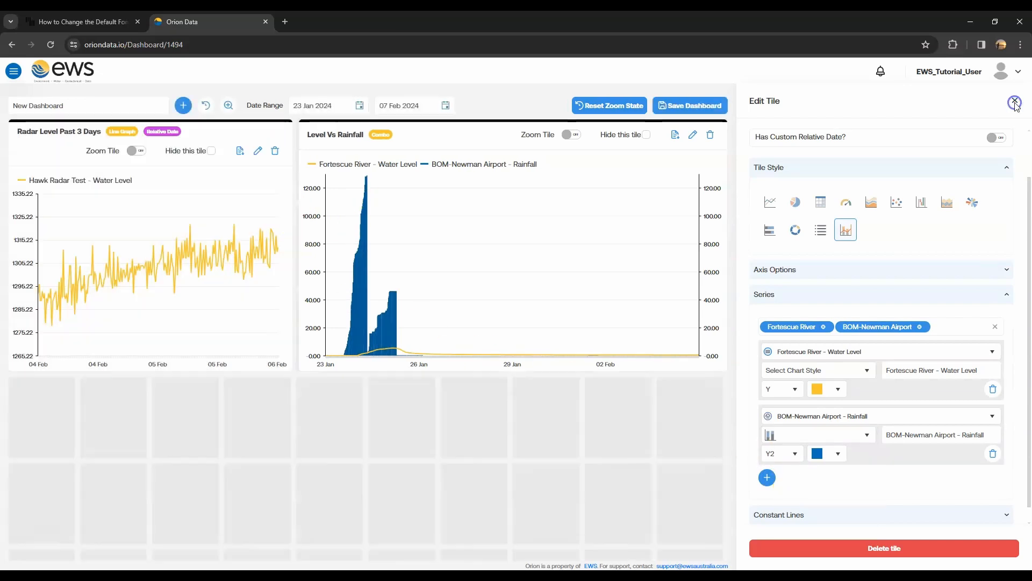
- Add a third tile below the Radar Level tile, sized four columns wide and two rows high
left_click(184, 105)
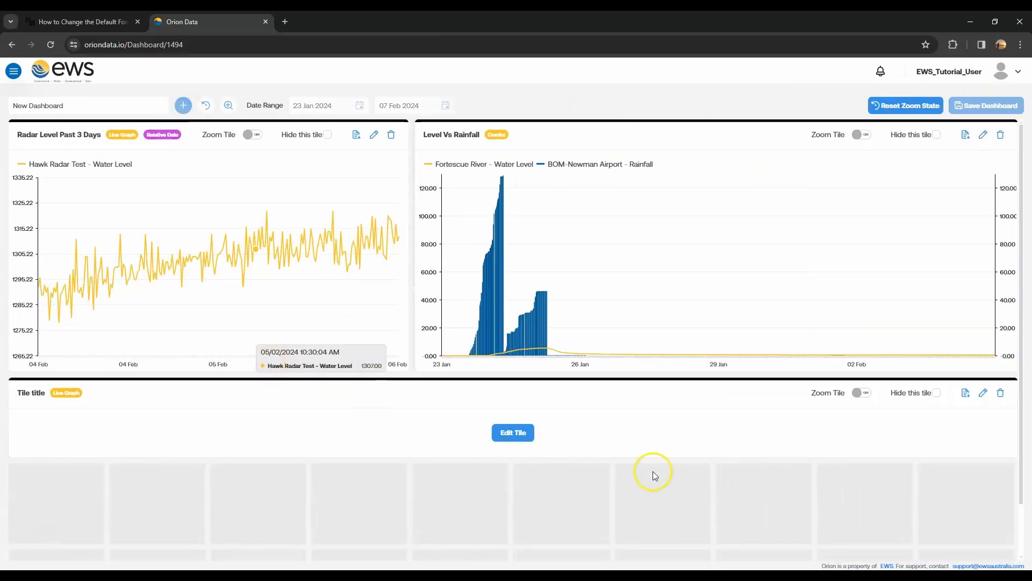
left_click_drag(650, 453, 651, 542)
left_click_drag(1017, 464, 392, 479)
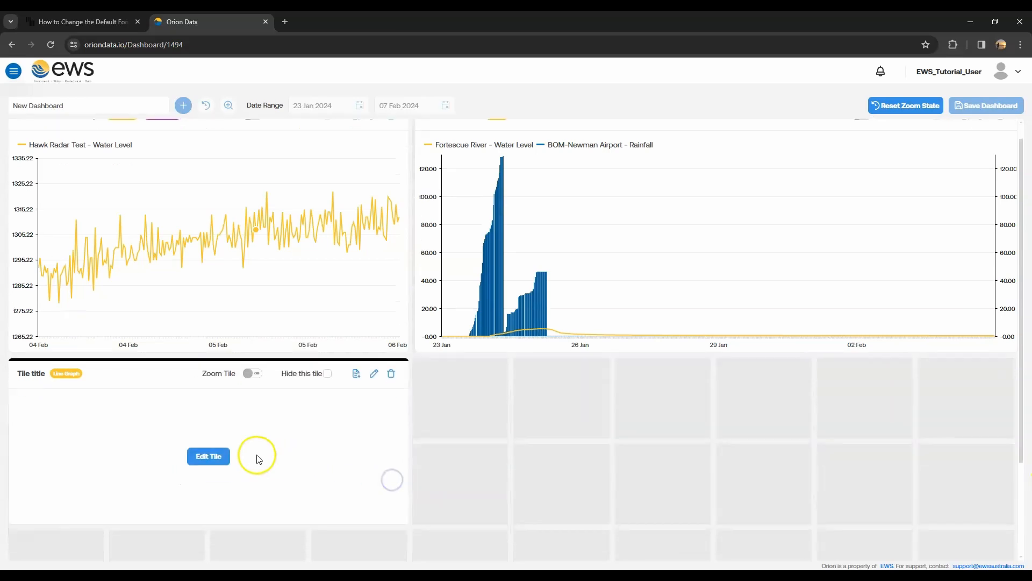
- Open the third tile's settings and name the tile Wind Rose
left_click(211, 423)
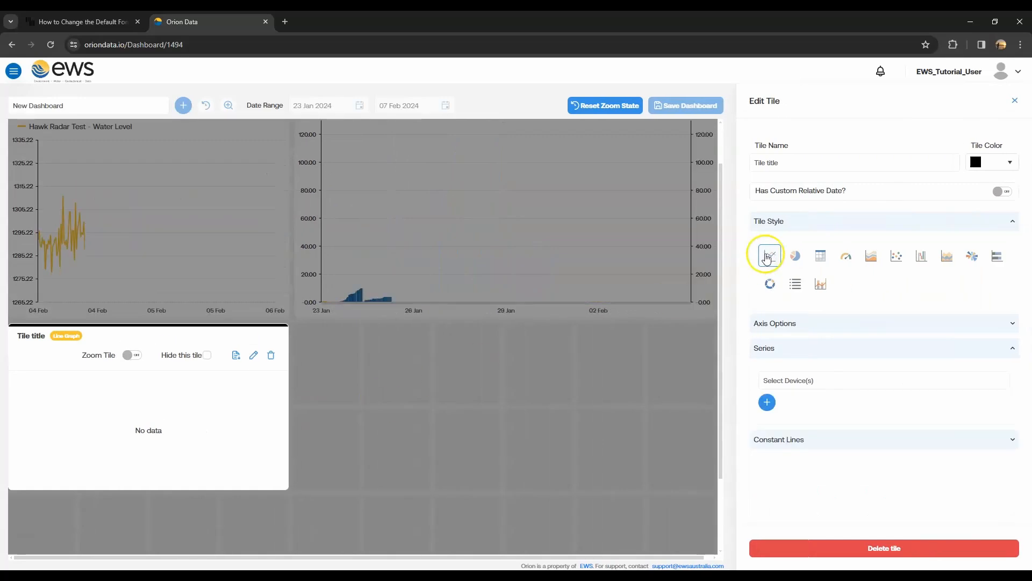
key("ctrl+a")
type("Wind Rose")
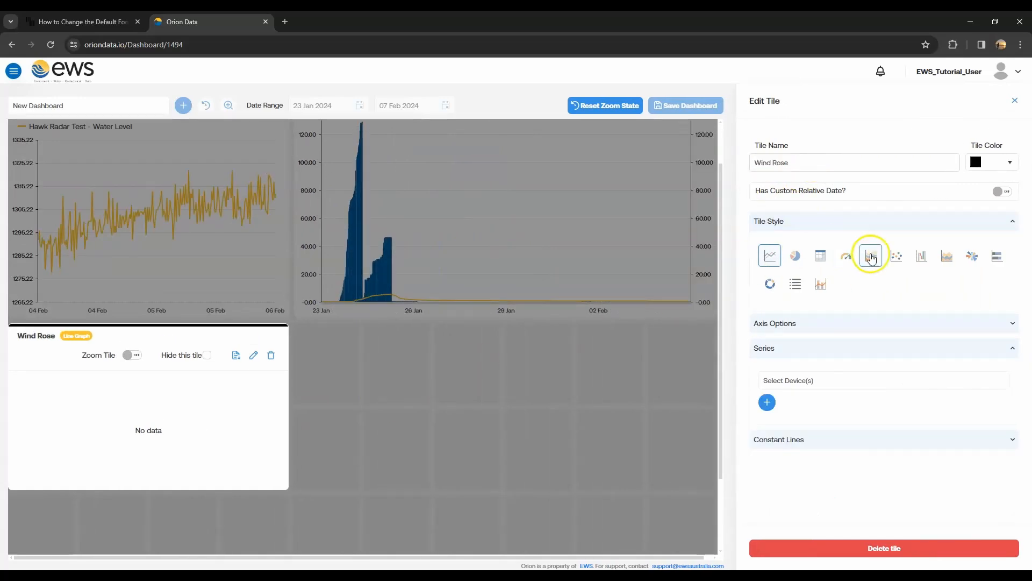
- Set the tile's style to Wind Rose and select the Jay_Wx6_21700Battx4 device as its data source
left_click(968, 257)
left_click(941, 358)
scroll(814, 421, "down", 5)
left_click(813, 463)
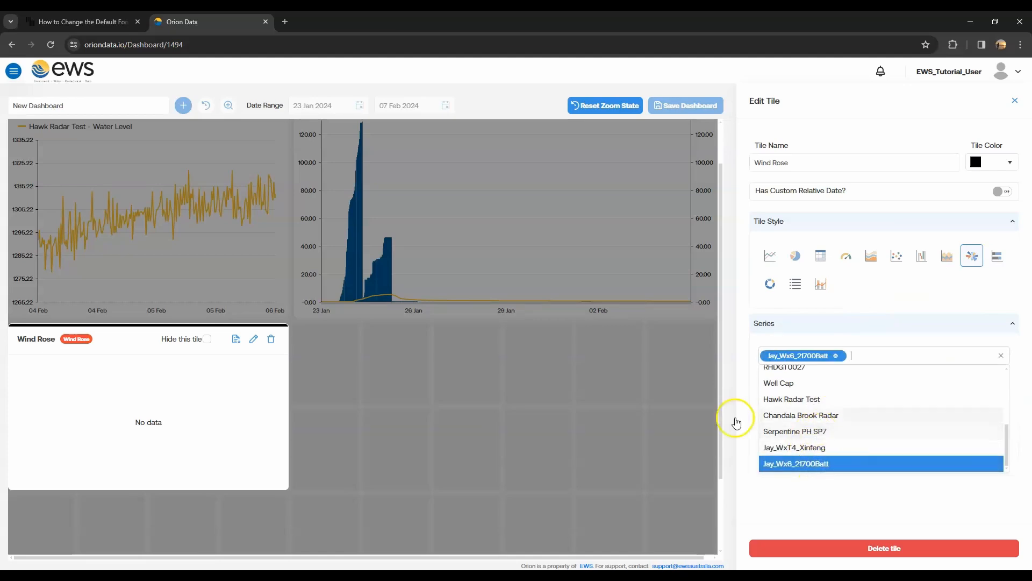
left_click(737, 414)
- Assign the device's Wind Speed and Wind Direction series to the matching wind rose inputs and finish editing the tile
left_click(881, 394)
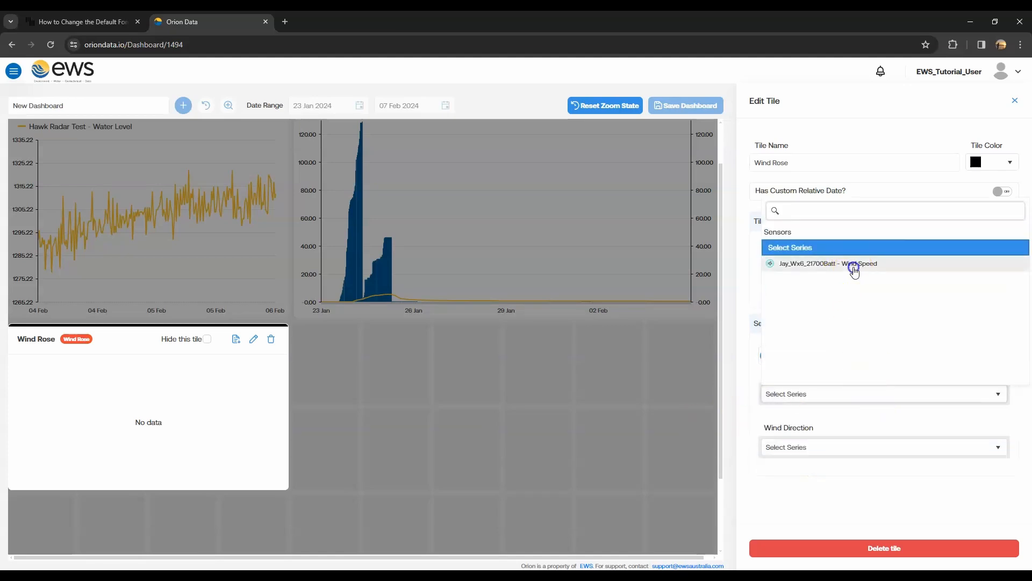
left_click(853, 265)
left_click(885, 441)
left_click(832, 317)
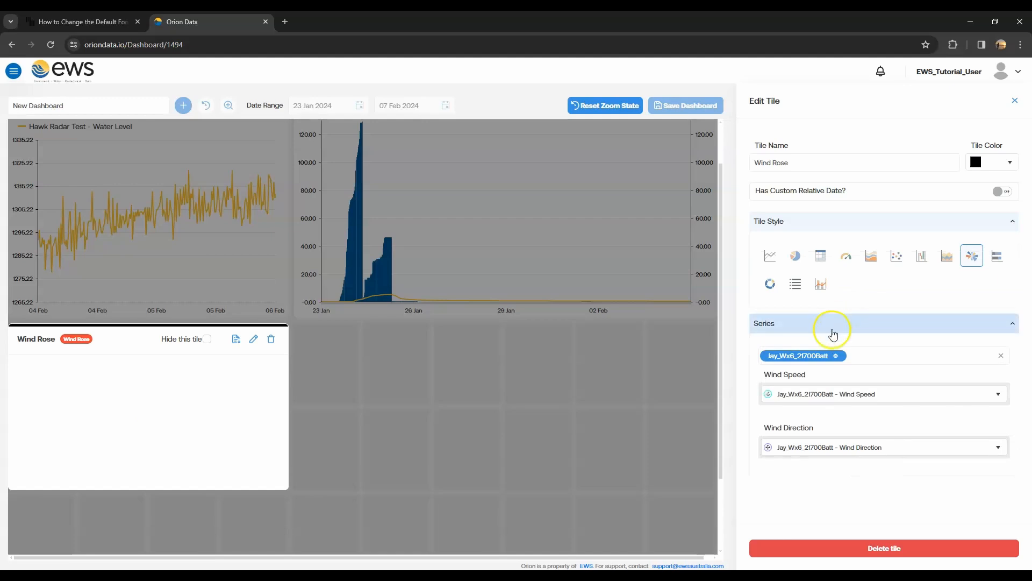
left_click(1014, 104)
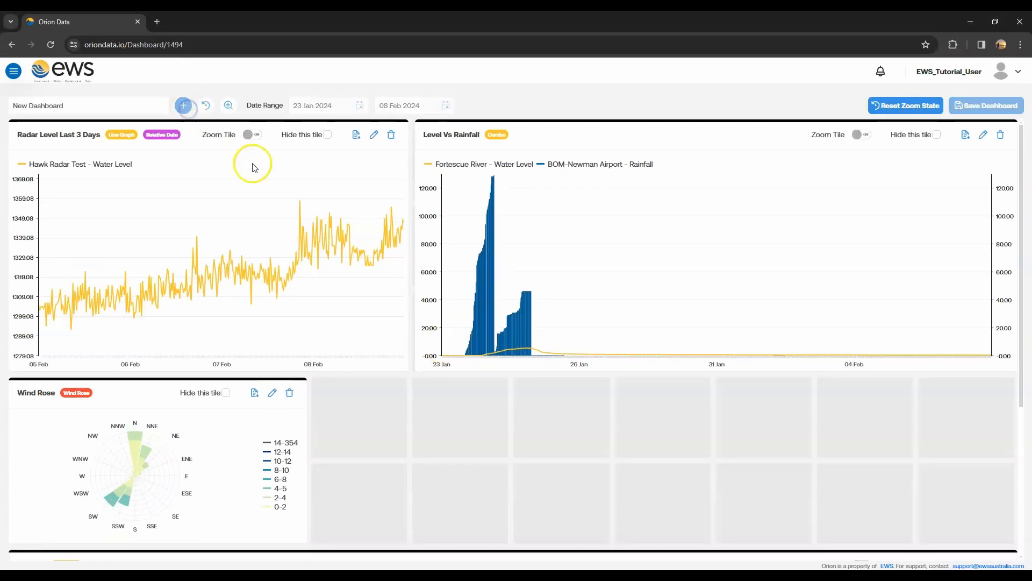
- Size the new fourth tile three columns wide and two rows high, placed beside the Wind Rose tile
scroll(470, 475, "down", 4)
left_click_drag(548, 413, 552, 494)
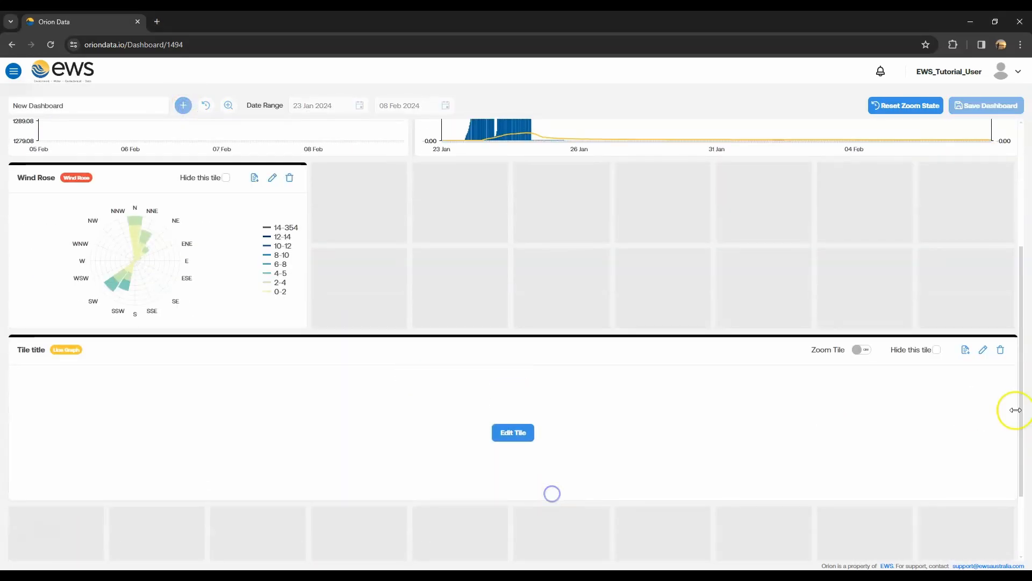
left_click_drag(1015, 414, 316, 401)
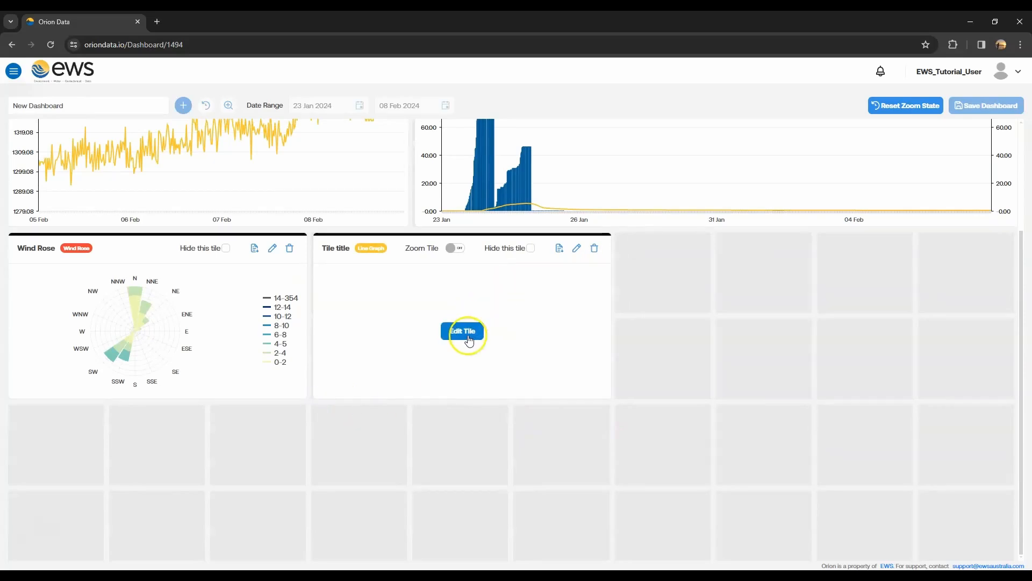
- Name the fourth tile Average Temp and set its style to Sensor Statistics
left_click(466, 332)
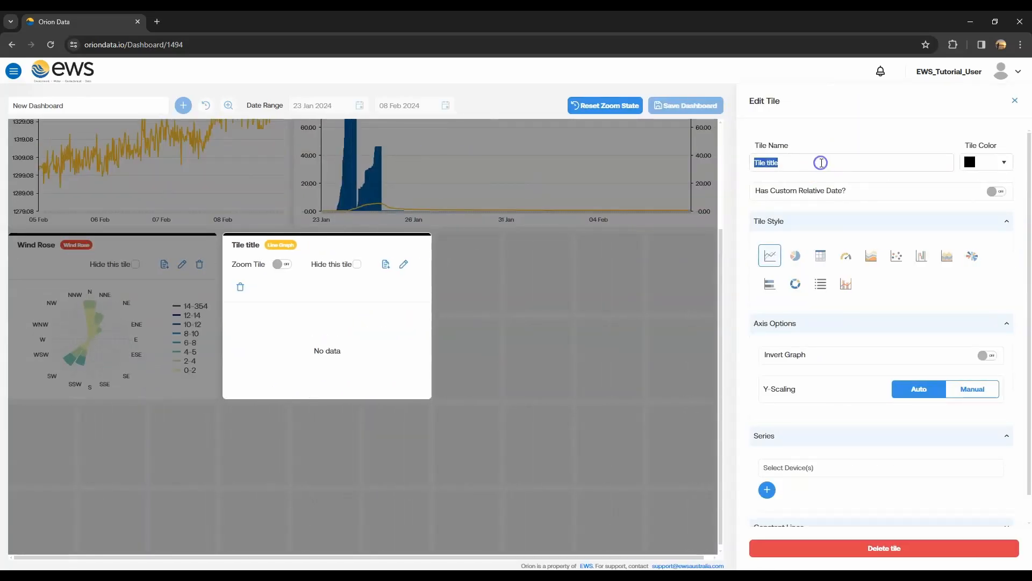
type("Average Temp")
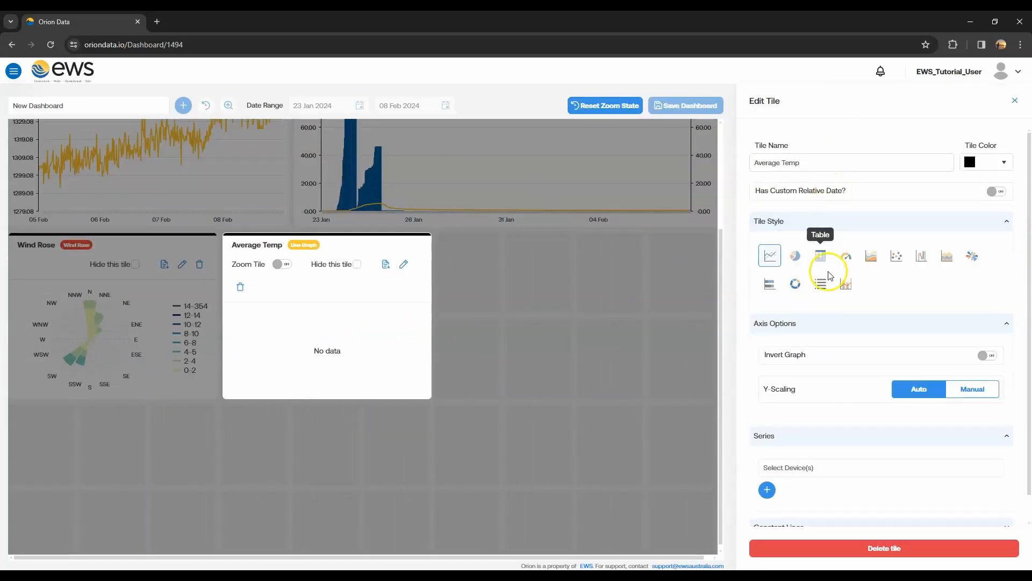
left_click(823, 283)
- Select the BOM-Perth Airport, BOM-Newman Airport and Jay_Wx6_21700Battx4 devices for the Average Temp tile
left_click(809, 356)
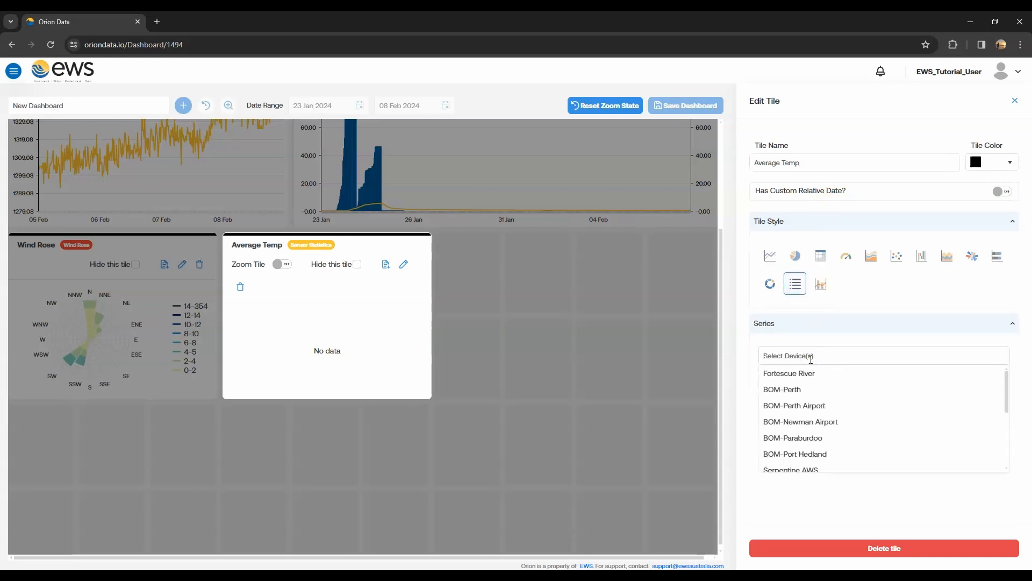
left_click(803, 407)
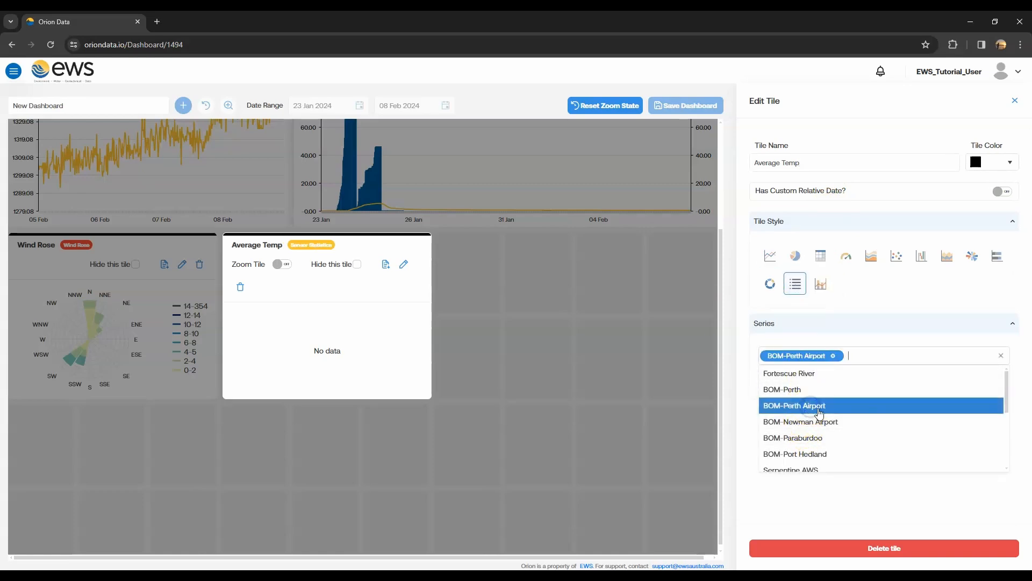
left_click(809, 423)
scroll(814, 441, "down", 5)
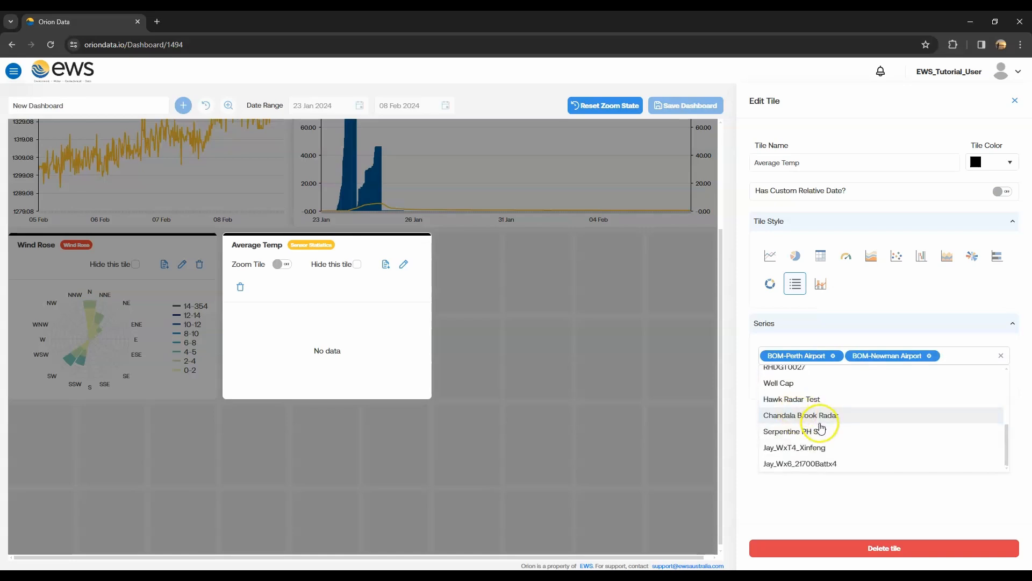
left_click(818, 463)
- Add the BOM-Perth Airport - Air Temperature series with the Ave statistic
left_click(767, 388)
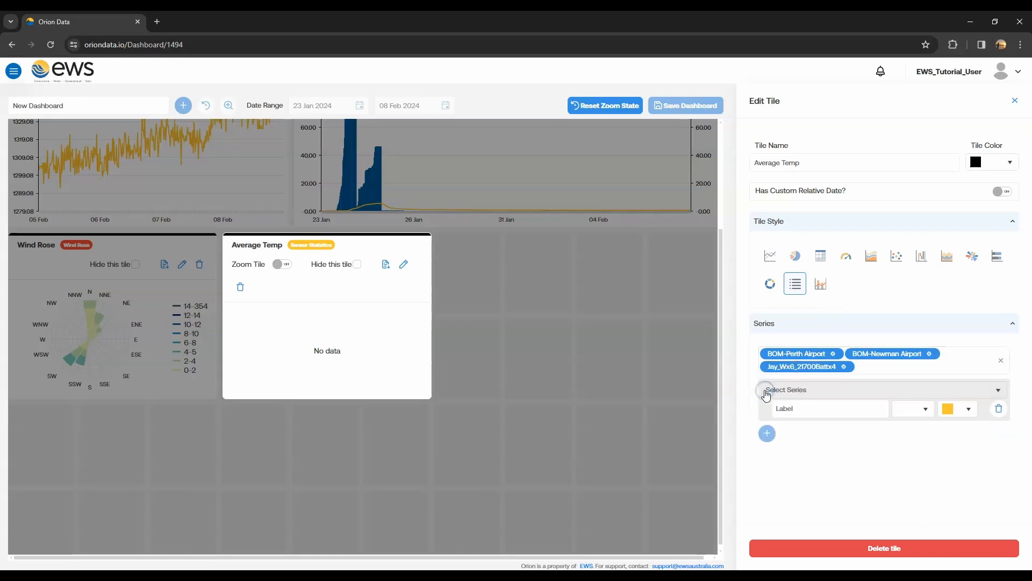
left_click(859, 395)
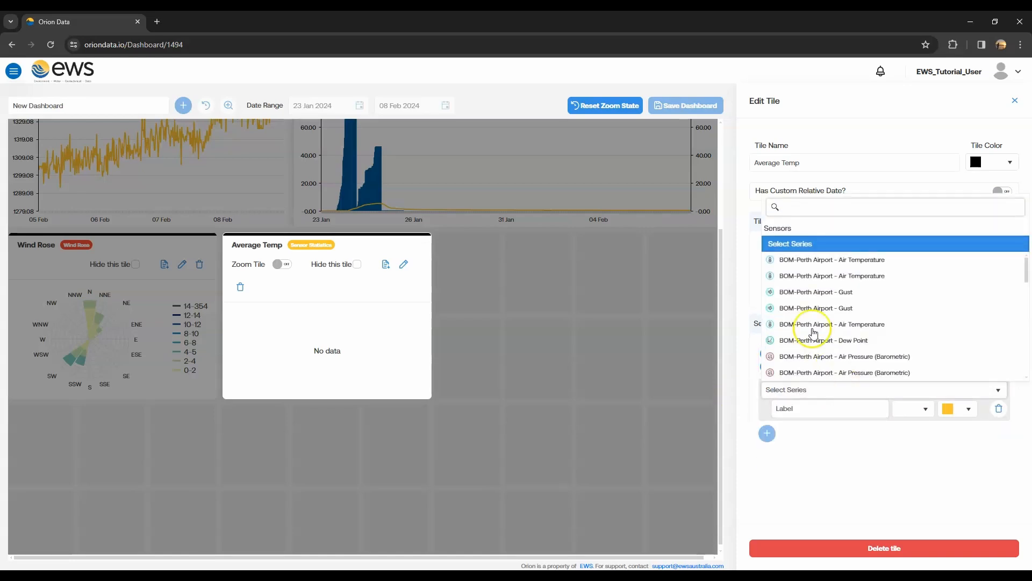
left_click(859, 261)
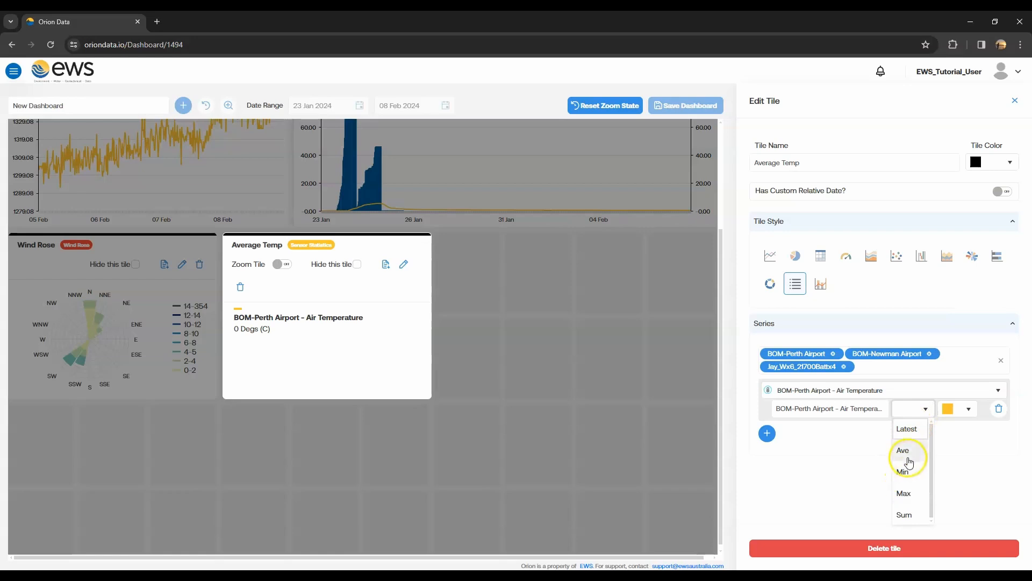
left_click(910, 454)
- Add the BOM-Newman Airport - Air Temperature series with the Ave statistic
left_click(767, 433)
left_click(875, 437)
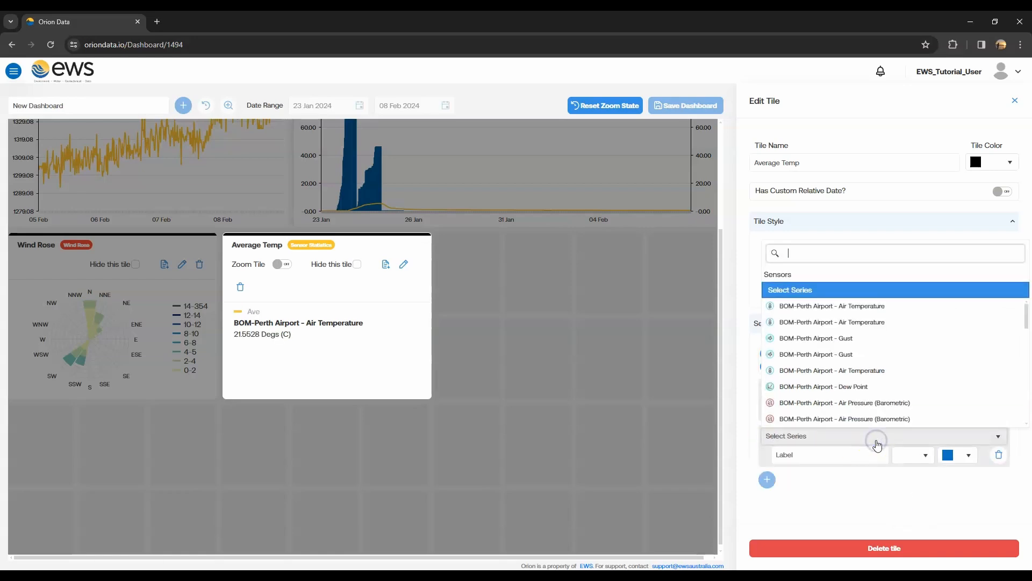
scroll(848, 403, "down", 5)
left_click(844, 338)
left_click(921, 455)
left_click(909, 376)
- Add the Jay_Wx6_21700Battx4 - Air Temperature series with the Ave statistic
left_click(768, 479)
left_click(864, 446)
scroll(855, 338, "up", 3)
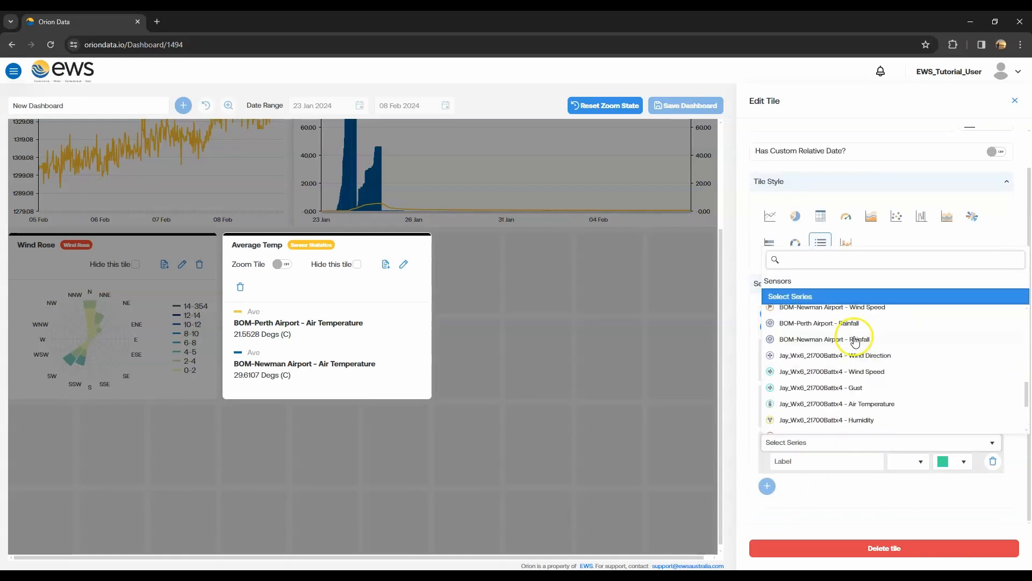
left_click(859, 406)
left_click(908, 460)
left_click(909, 376)
scroll(882, 484, "up", 1)
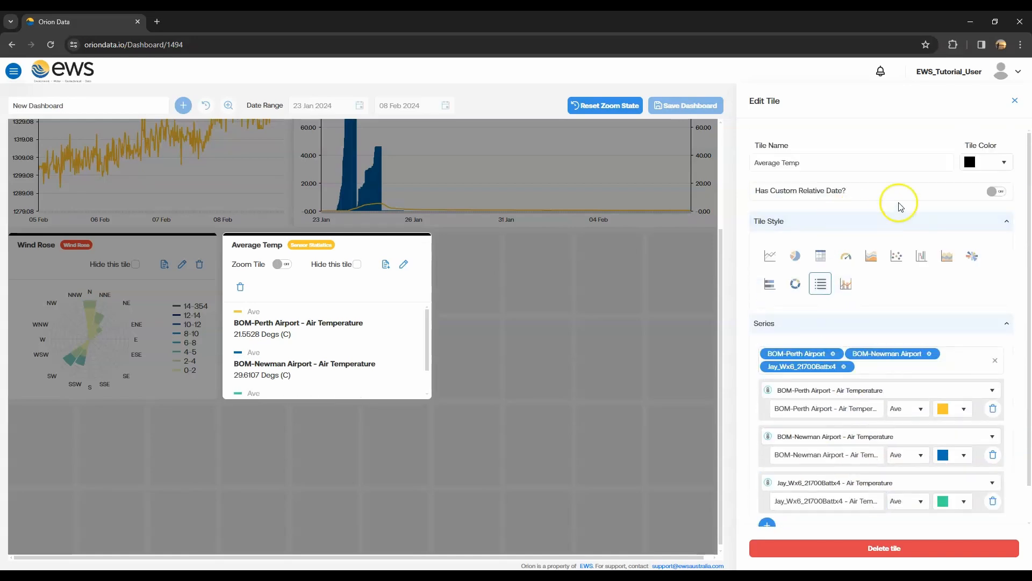
- Enable a custom relative date of the last 7 days, rename the tile Average Temp - Last 7 Days, and finish editing it
left_click(993, 195)
left_click(882, 267)
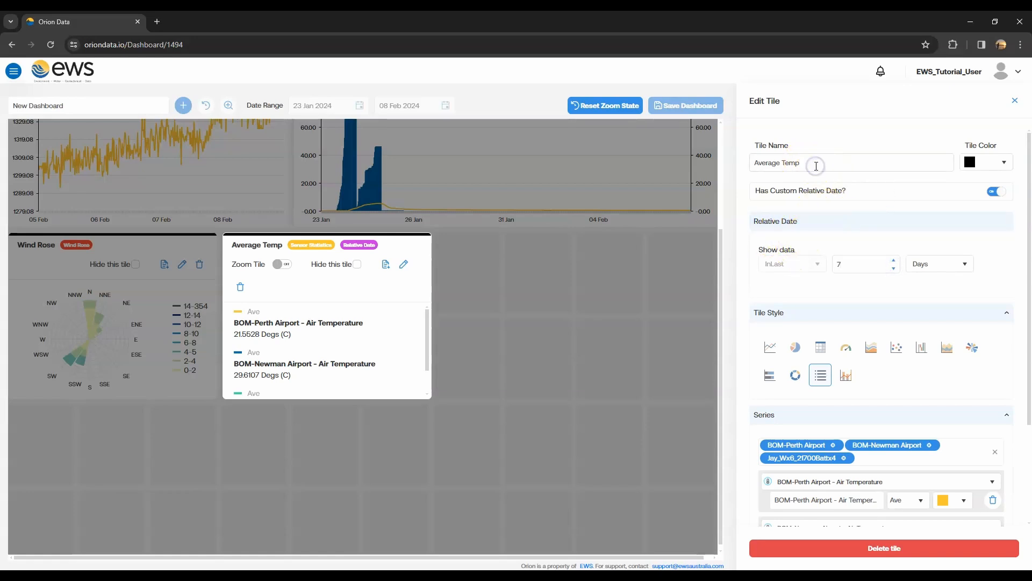
type("t 7 Days")
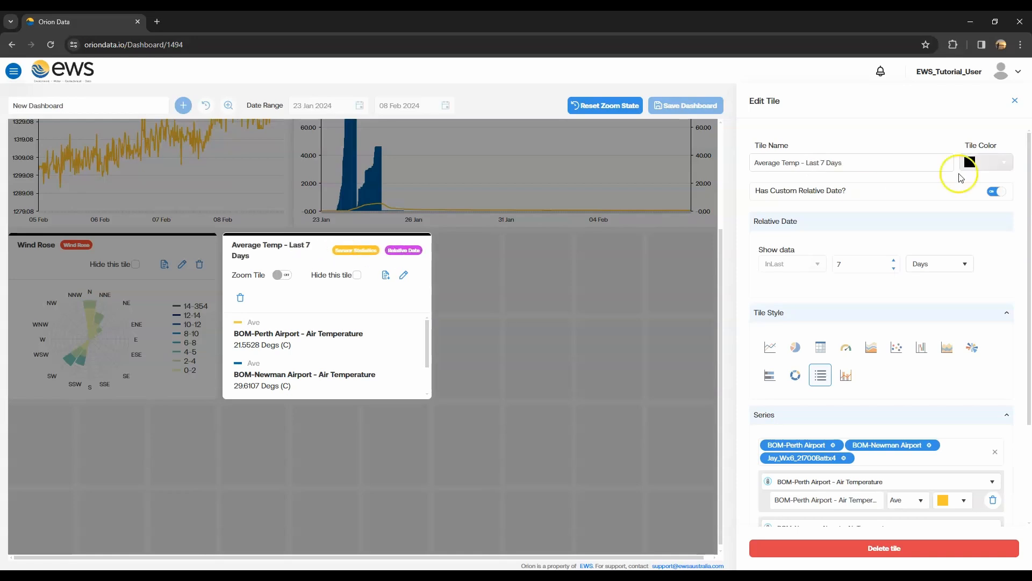
left_click(1018, 104)
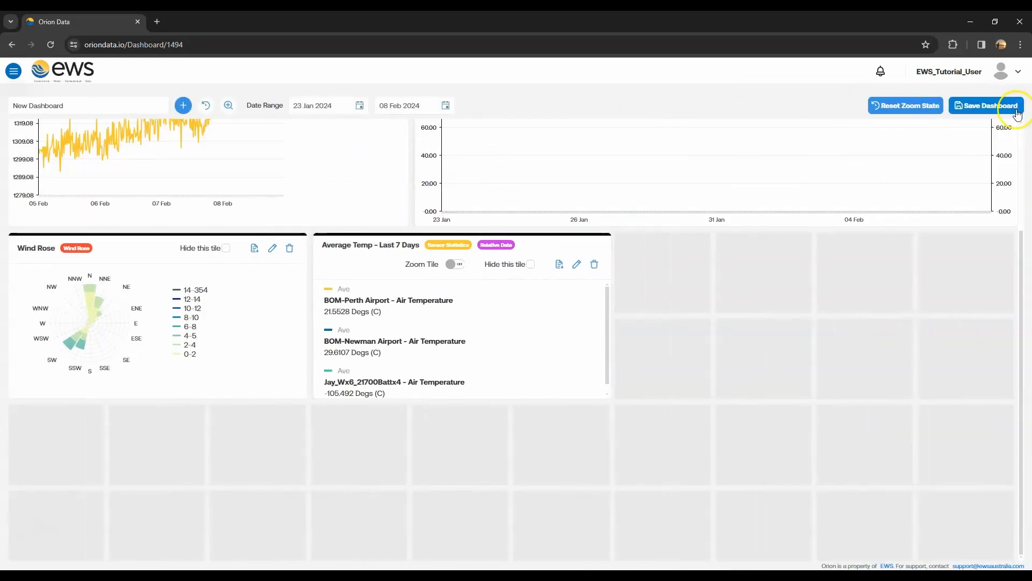
- Add a fifth tile beside the Average Temp tile, three columns wide and two rows high, and open its settings
left_click(184, 106)
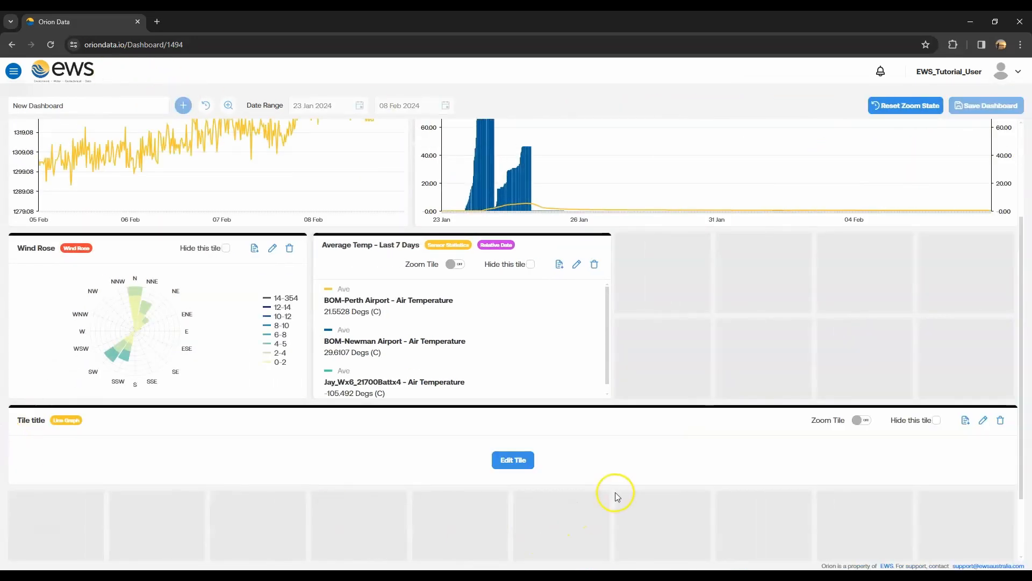
left_click_drag(1016, 435, 870, 326)
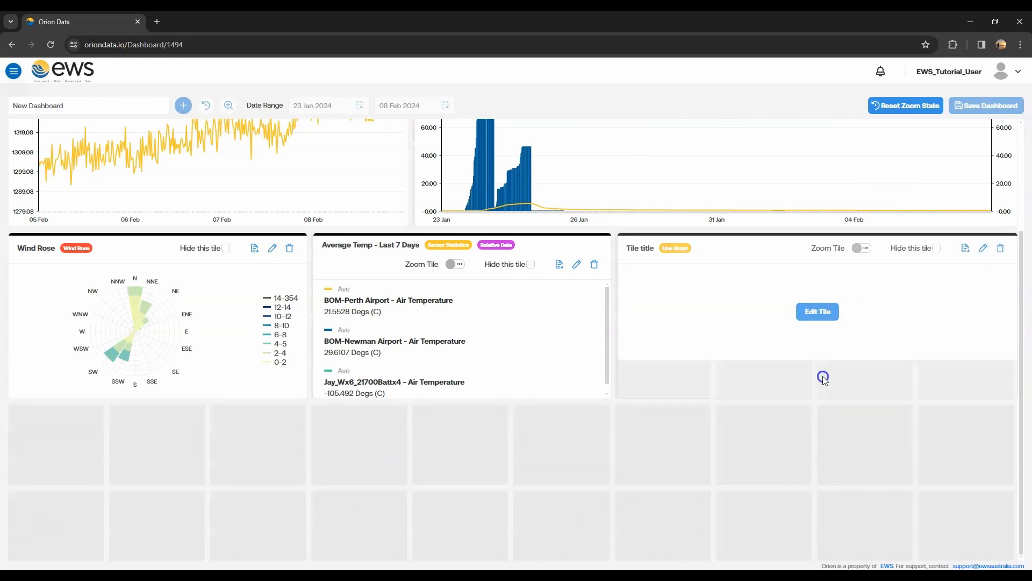
left_click(823, 329)
- Name the tile Current Temp and make it a gauge with manual limits of 0 to 60
left_click(801, 162)
type("Current Temp")
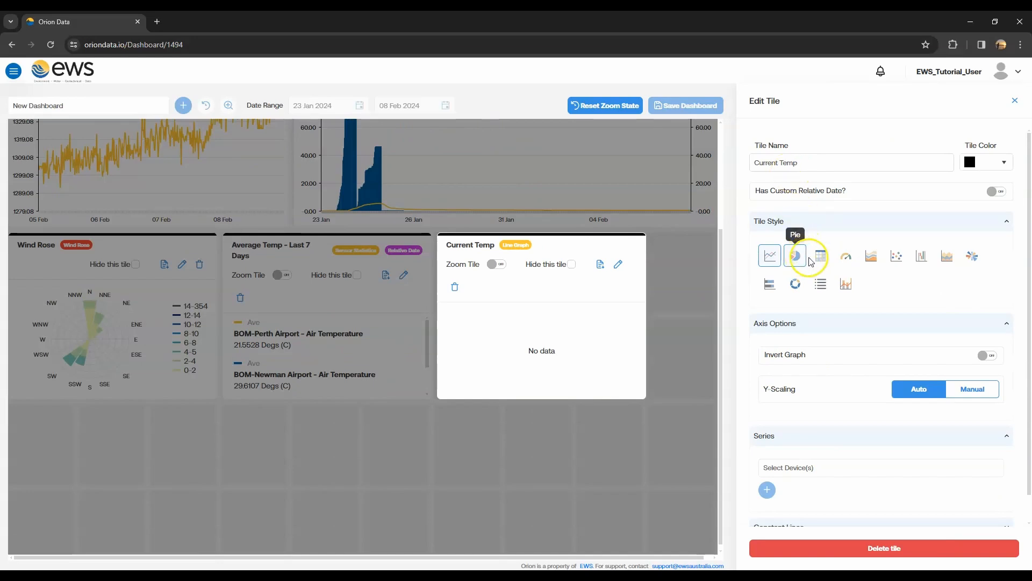
left_click(842, 262)
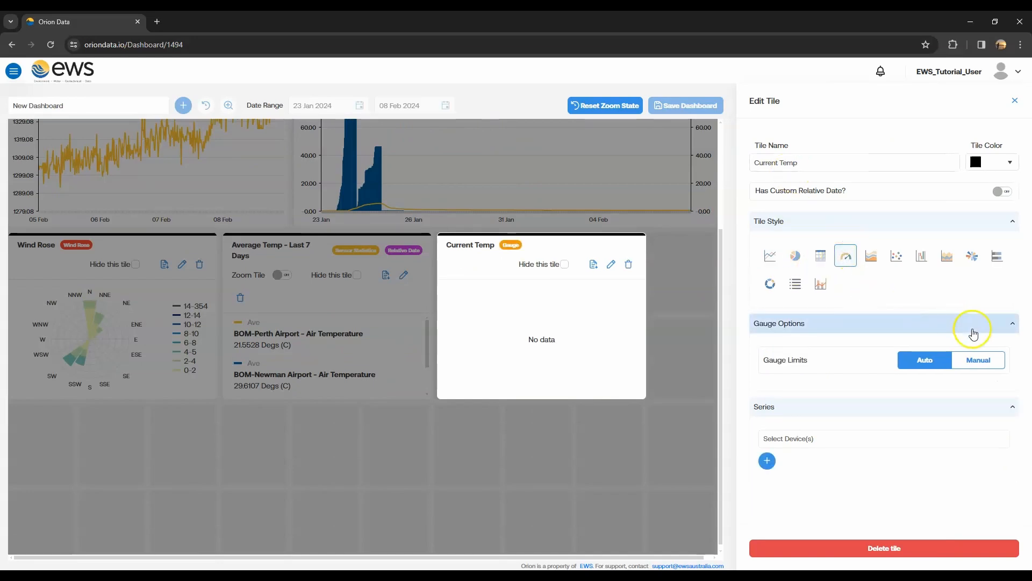
left_click(981, 360)
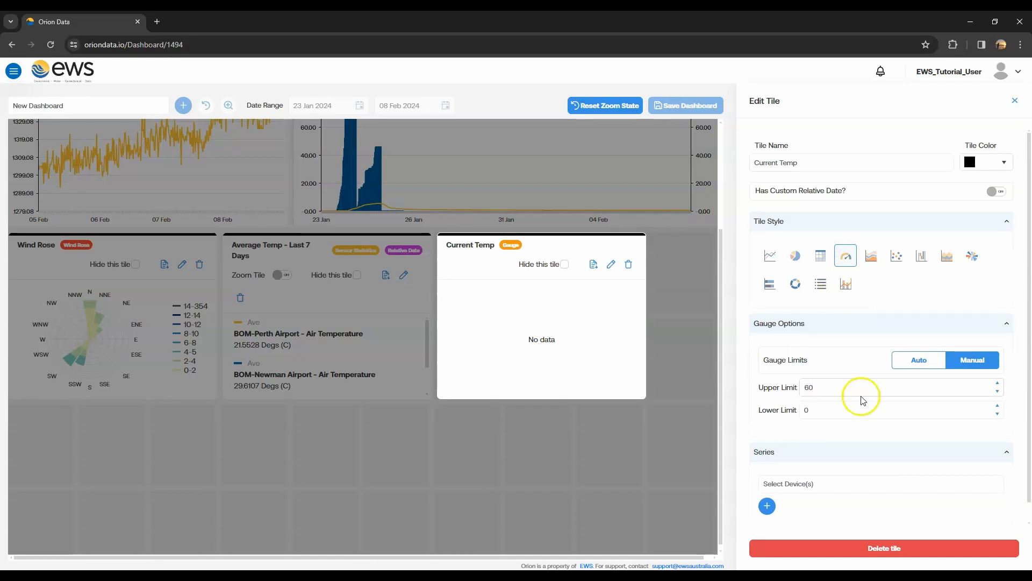
- Search the devices for jay and select Jay_WxT4_Xinfeng for the gauge tile
scroll(863, 400, "down", 1)
left_click(853, 463)
type("jay")
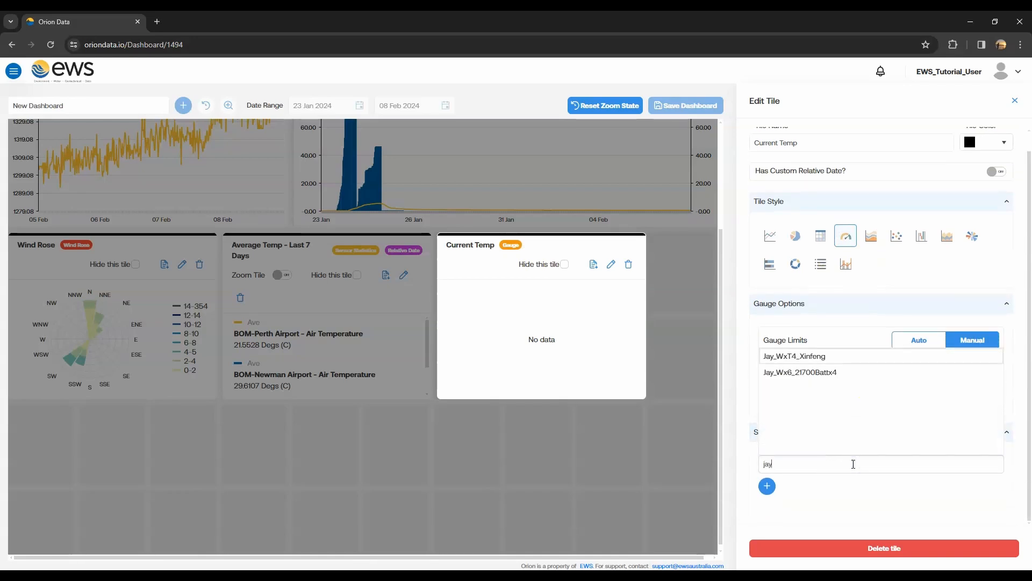
left_click(817, 357)
- Add the Jay_WxT4_Xinfeng - Air Temperature series to the gauge and finish editing the tile
left_click(767, 486)
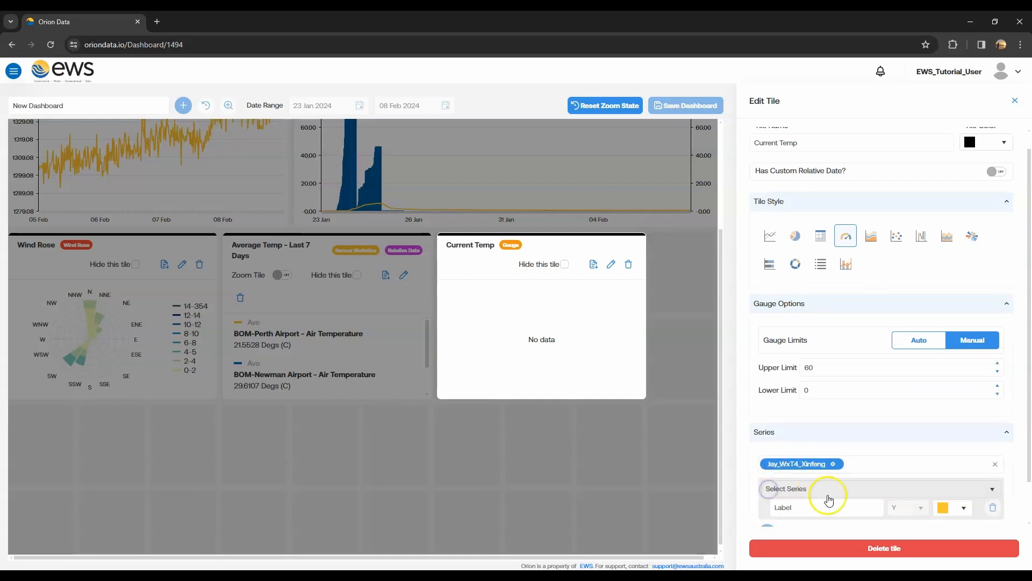
scroll(829, 500, "down", 1)
left_click(871, 440)
left_click(876, 360)
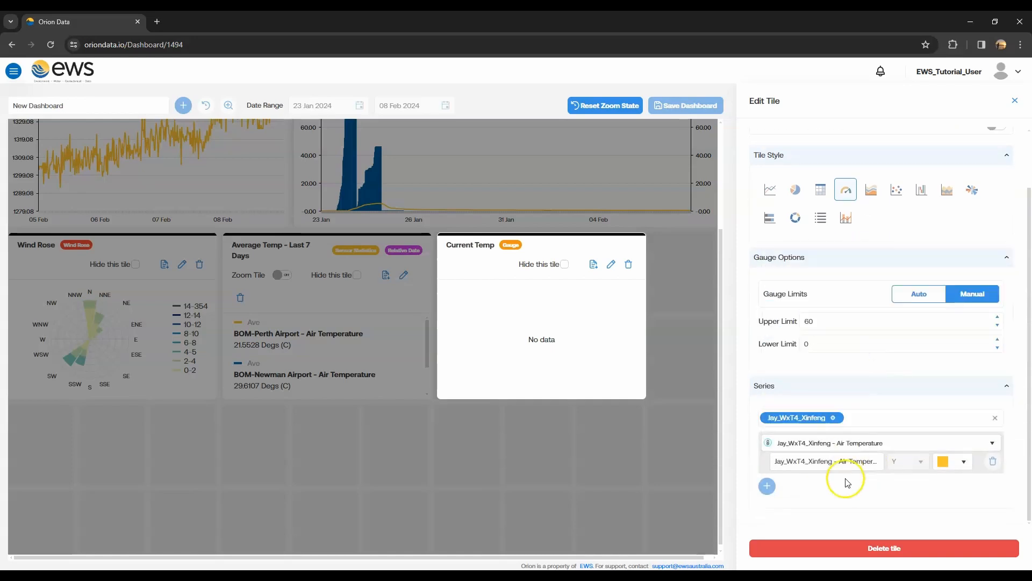
left_click(1015, 101)
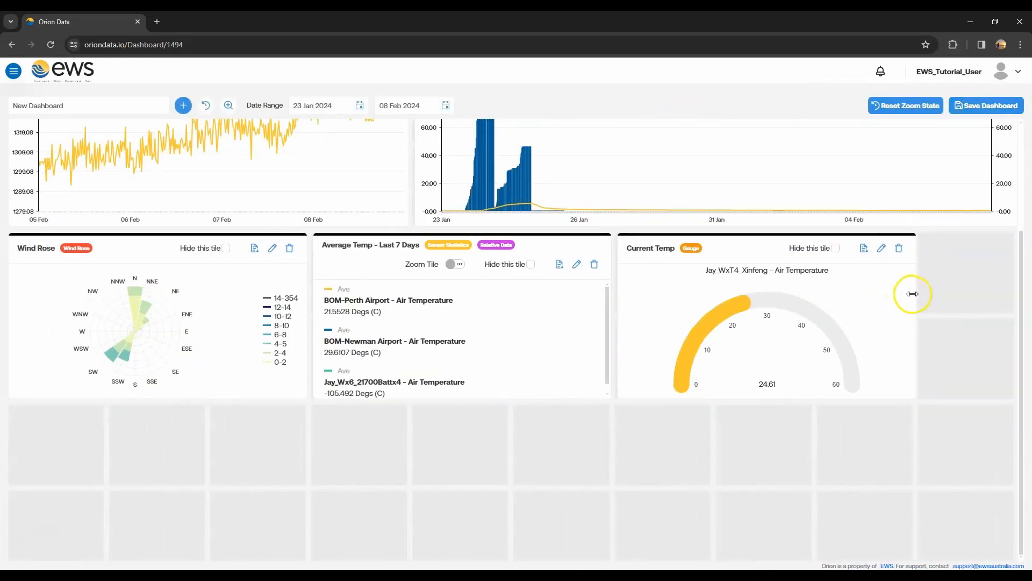
- Move the Current Temp and Wind Rose tiles side by side above the Level Vs Rainfall tile
scroll(857, 302, "up", 3)
left_click_drag(798, 392, 554, 135)
left_click_drag(148, 385, 878, 161)
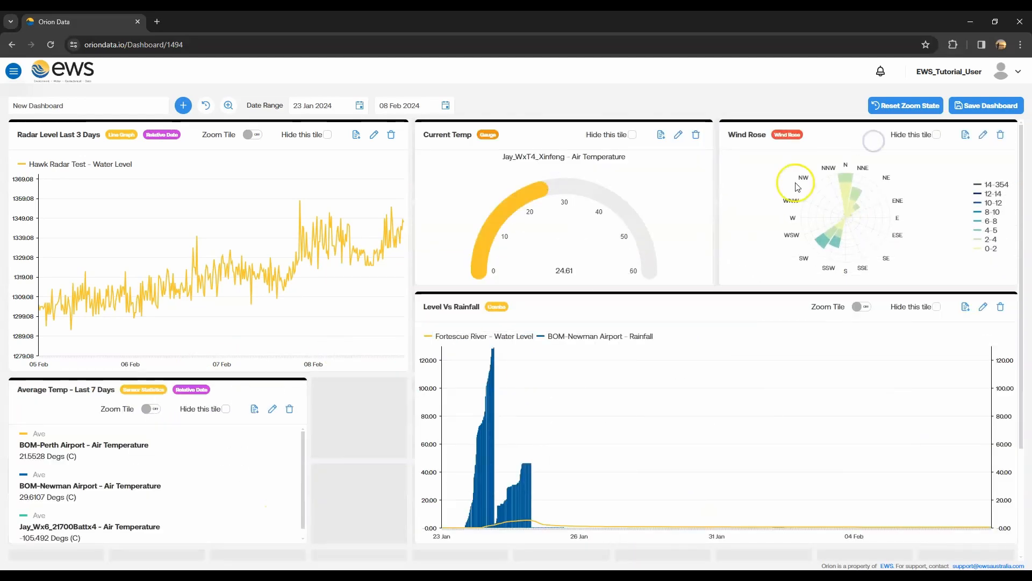
- Widen the Average Temp tile to four columns to match the radar tile above, and save the dashboard
left_click_drag(305, 420, 395, 425)
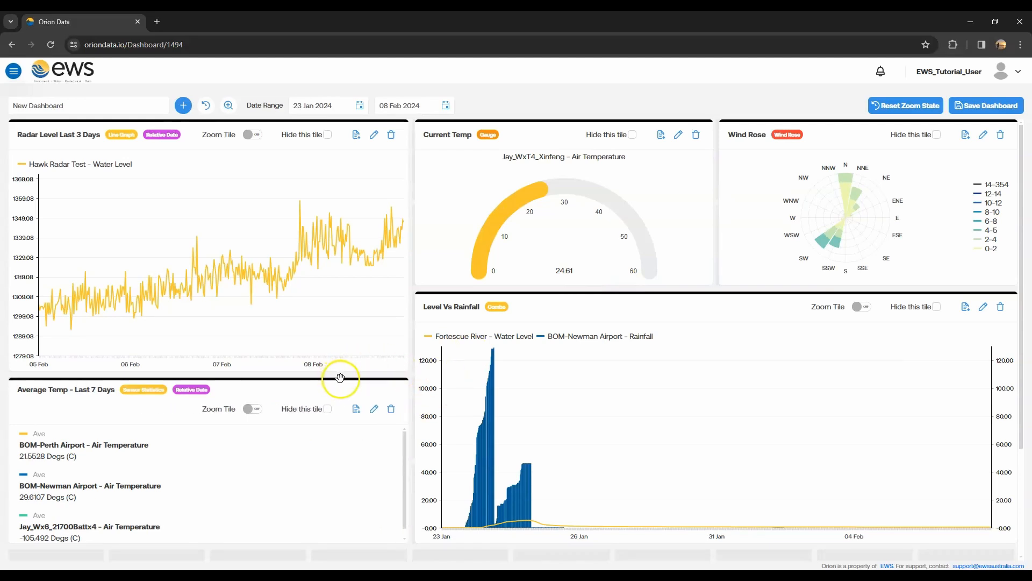
left_click(998, 113)
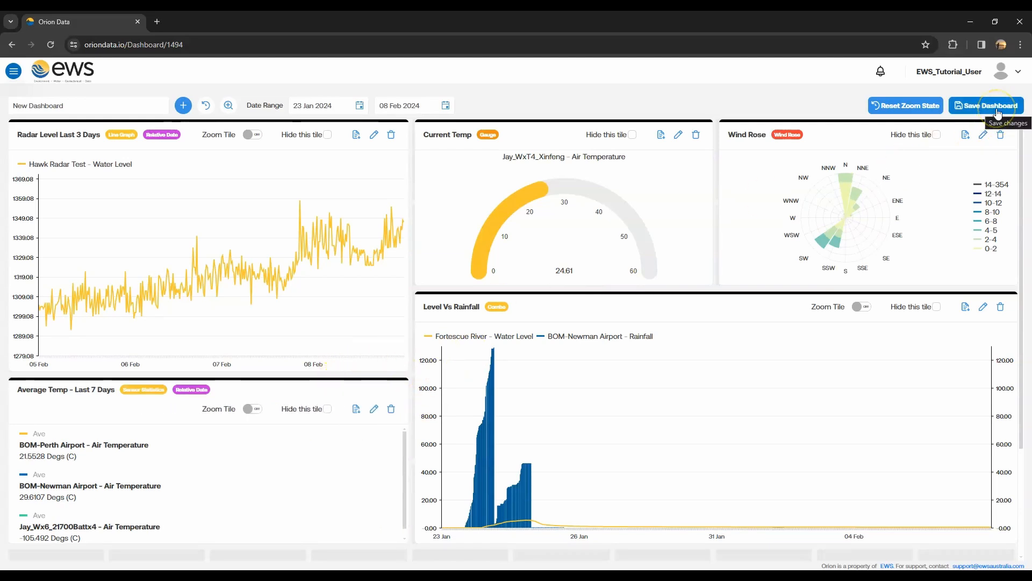
left_click(997, 110)
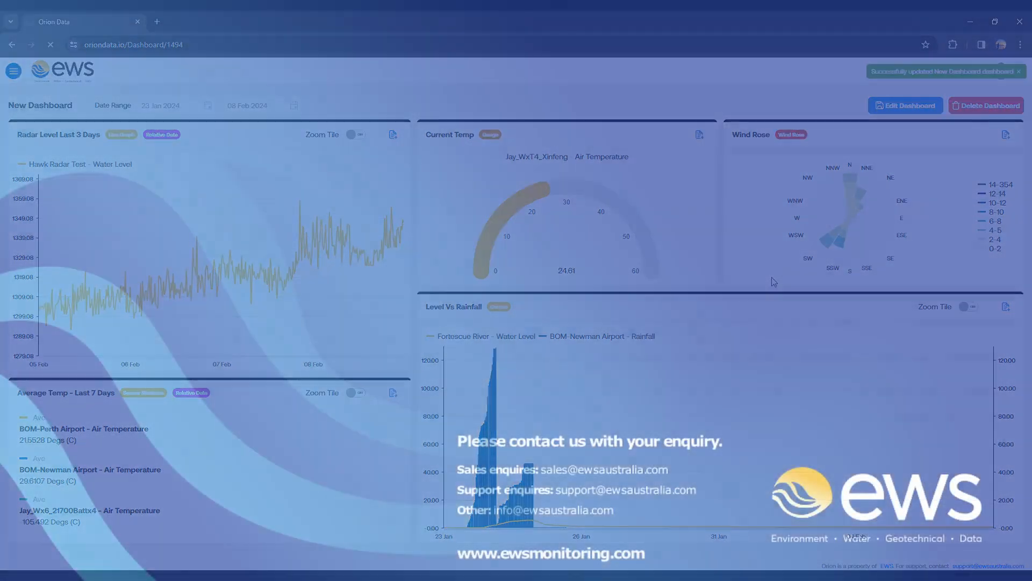